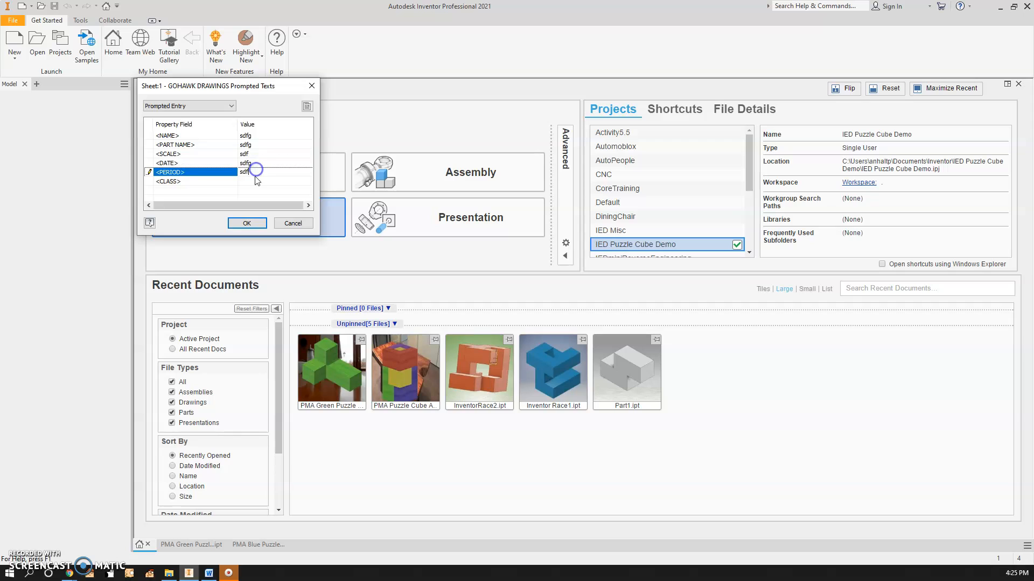
Fill the remaining PERIOD and CLASS prompted title block texts with placeholder text and confirm the entries
{"action": "type", "text": "gsd"}
{"action": "left_click", "coordinate": [254, 182]}
{"action": "type", "text": "sfd"}
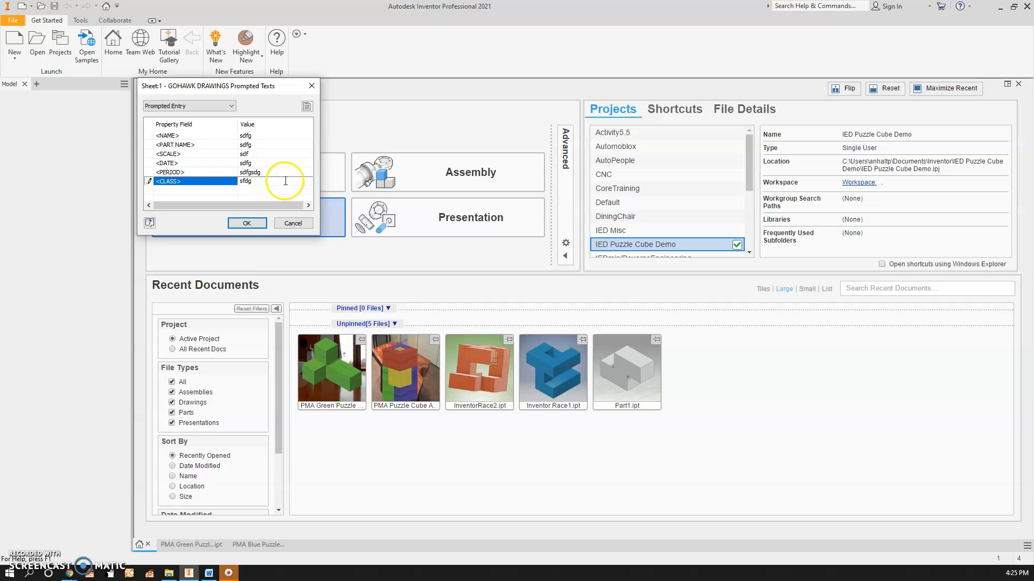
{"action": "left_click", "coordinate": [261, 146]}
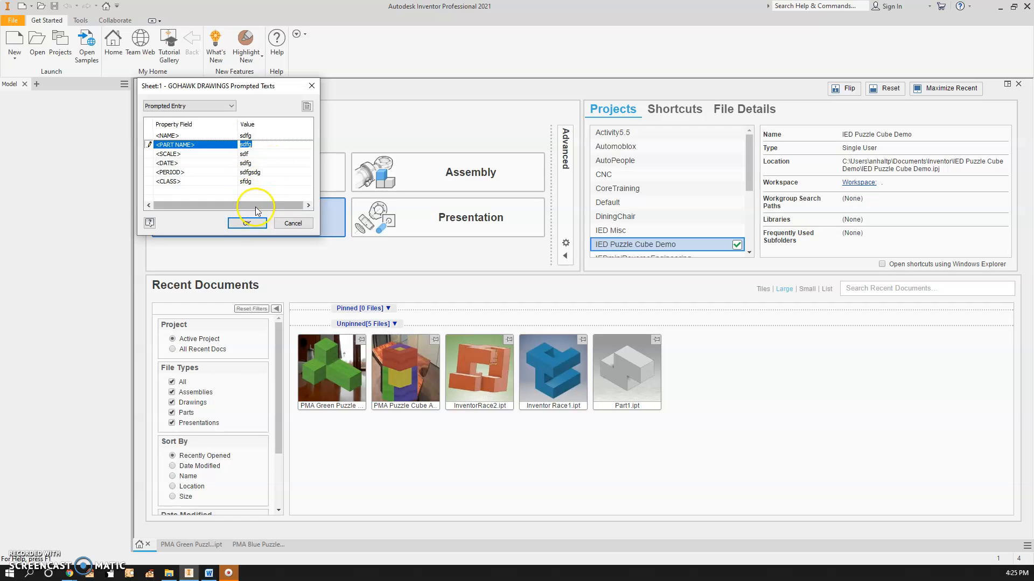
{"action": "left_click", "coordinate": [246, 224]}
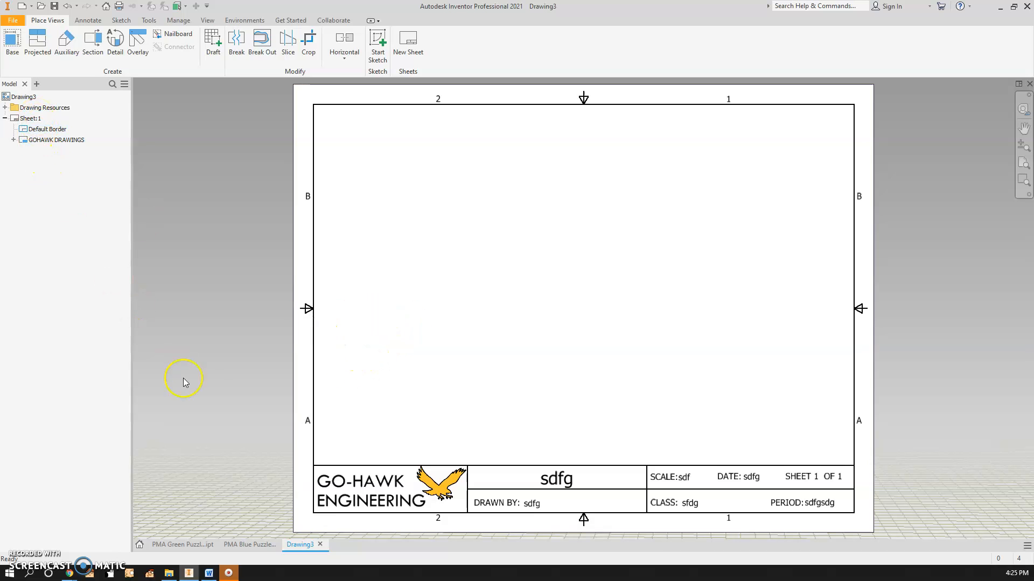
Copy Sheet:1 of Drawing3 with its GOHAWK title block and switch to the PMA Blue Puzzle Piece drawing
{"action": "right_click", "coordinate": [29, 120]}
{"action": "left_click", "coordinate": [39, 135]}
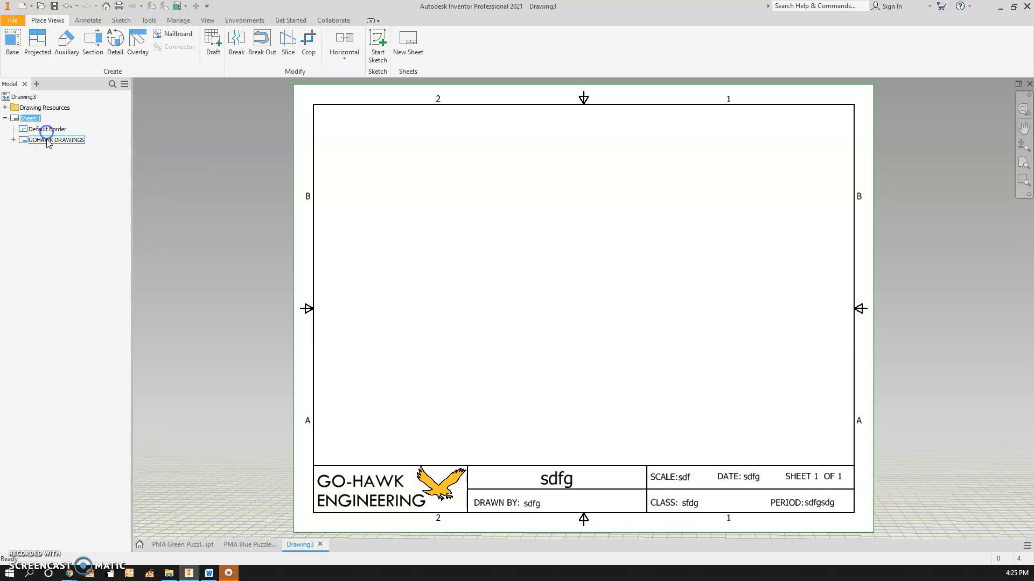
{"action": "right_click", "coordinate": [41, 160]}
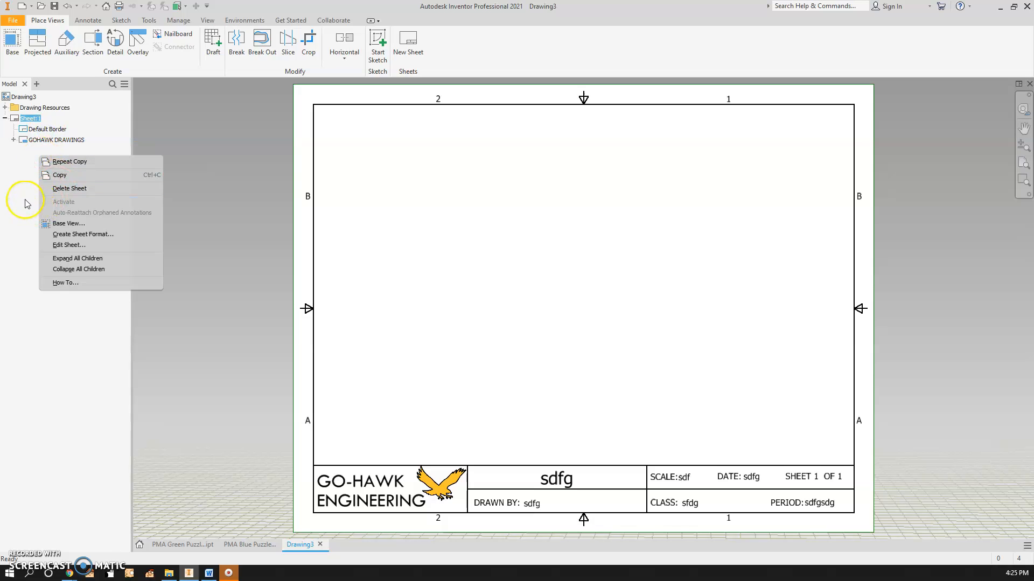
{"action": "right_click", "coordinate": [25, 200]}
{"action": "right_click", "coordinate": [25, 186]}
{"action": "right_click", "coordinate": [20, 170]}
{"action": "left_click", "coordinate": [246, 544]}
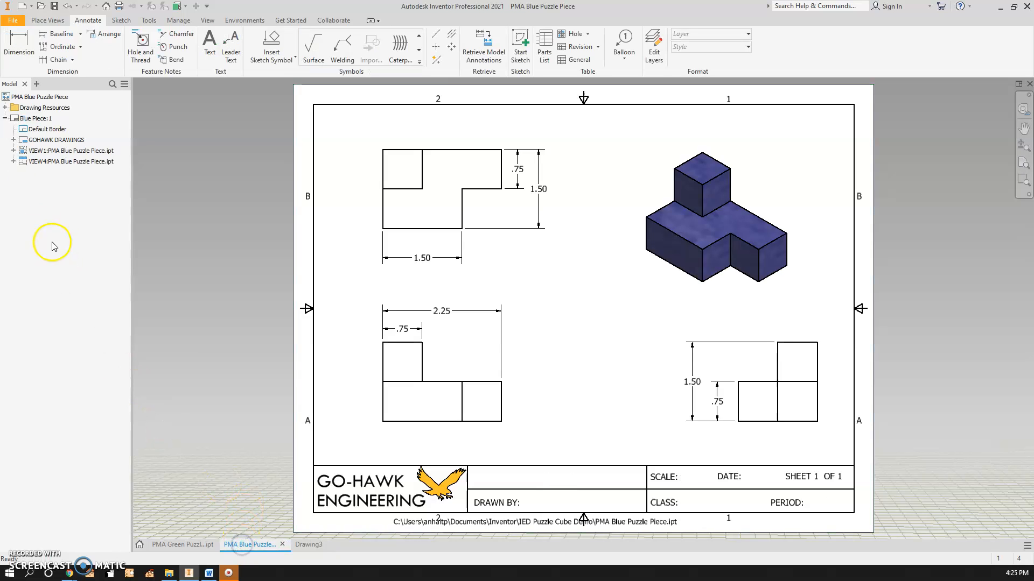
Paste the copied sheet twice into the PMA Blue Puzzle Piece drawing
{"action": "right_click", "coordinate": [45, 216]}
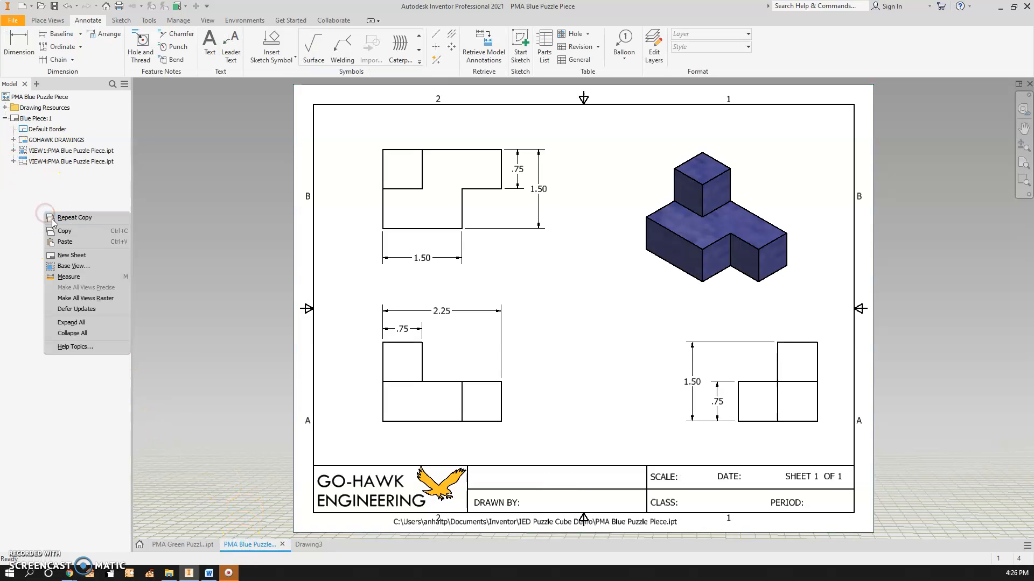
{"action": "left_click", "coordinate": [76, 243]}
{"action": "right_click", "coordinate": [23, 209]}
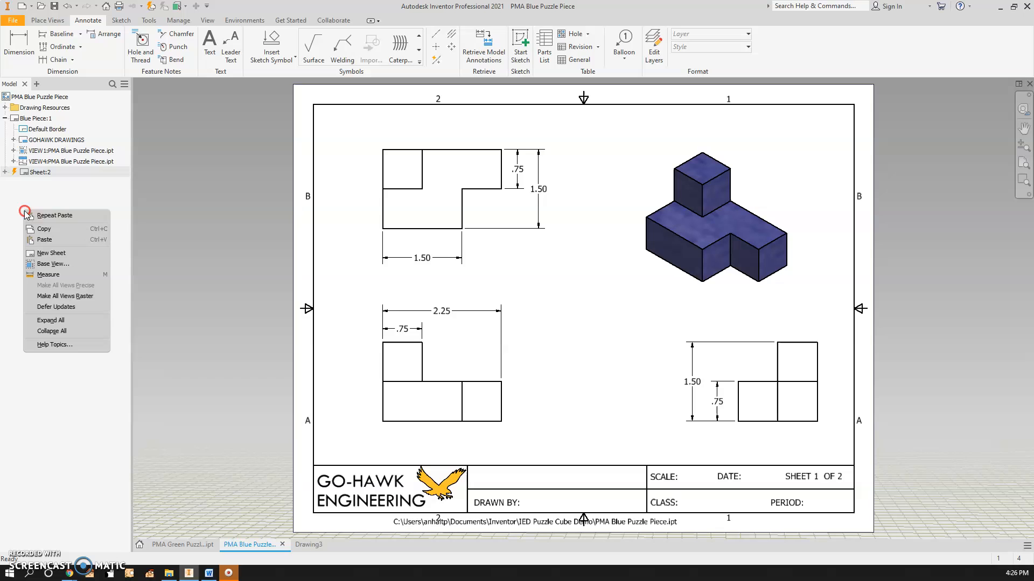
{"action": "left_click", "coordinate": [52, 240]}
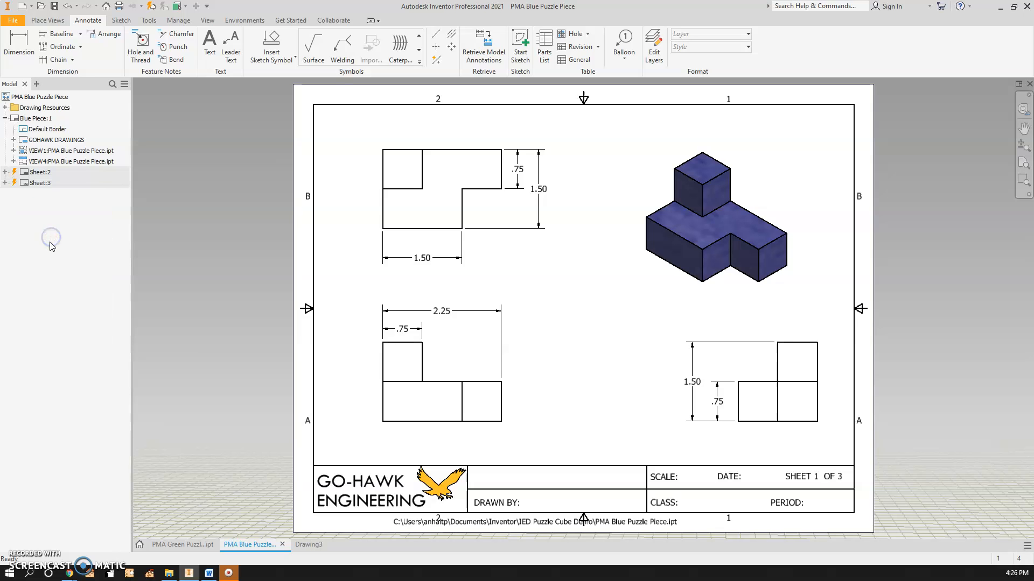
Activate and copy the pasted Sheet:2 in the blue puzzle drawing, returning to Drawing3
{"action": "double_click", "coordinate": [32, 172]}
{"action": "right_click", "coordinate": [35, 174]}
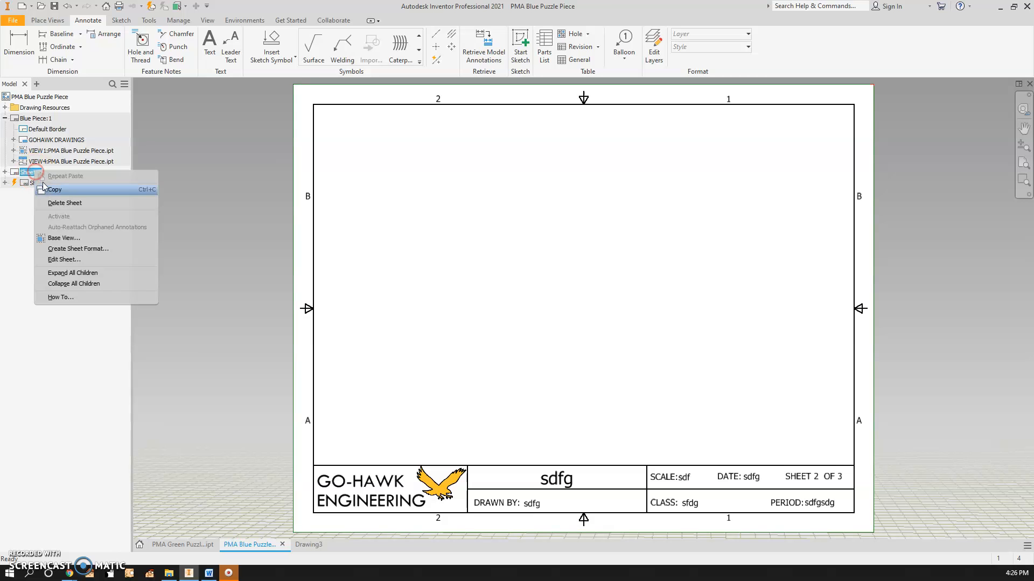
{"action": "left_click", "coordinate": [56, 187]}
{"action": "left_click", "coordinate": [302, 547]}
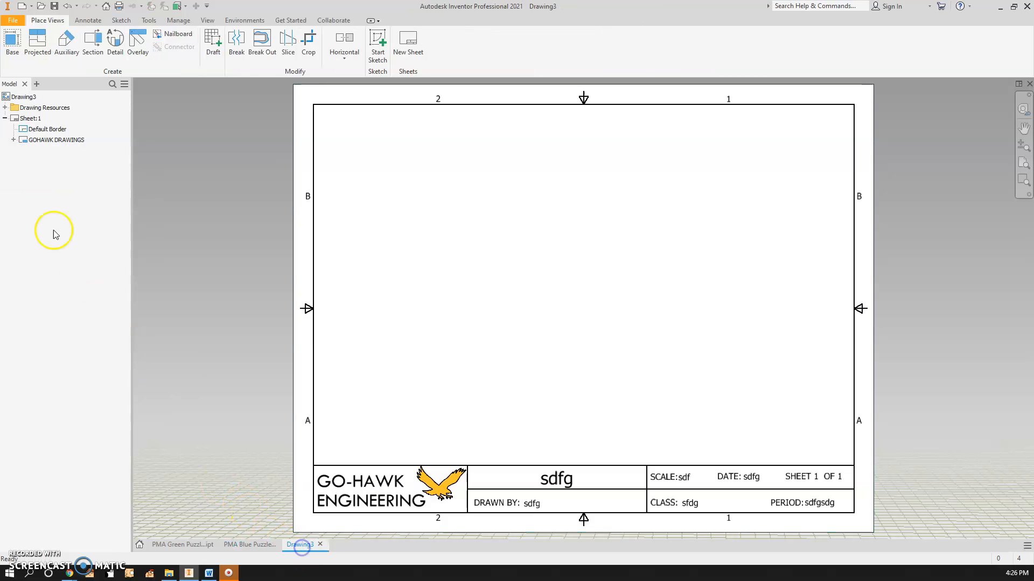
Paste the copied sheet four times into Drawing3
{"action": "right_click", "coordinate": [44, 208]}
{"action": "left_click", "coordinate": [77, 237]}
{"action": "right_click", "coordinate": [42, 208]}
{"action": "left_click", "coordinate": [69, 237]}
{"action": "right_click", "coordinate": [29, 199]}
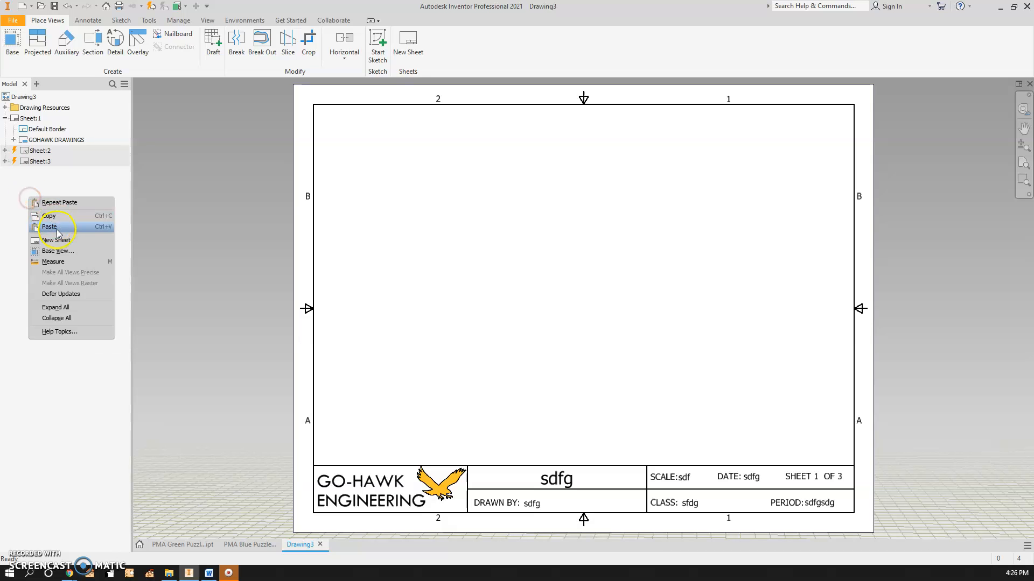
{"action": "left_click", "coordinate": [58, 233]}
{"action": "right_click", "coordinate": [38, 201]}
{"action": "left_click", "coordinate": [60, 226]}
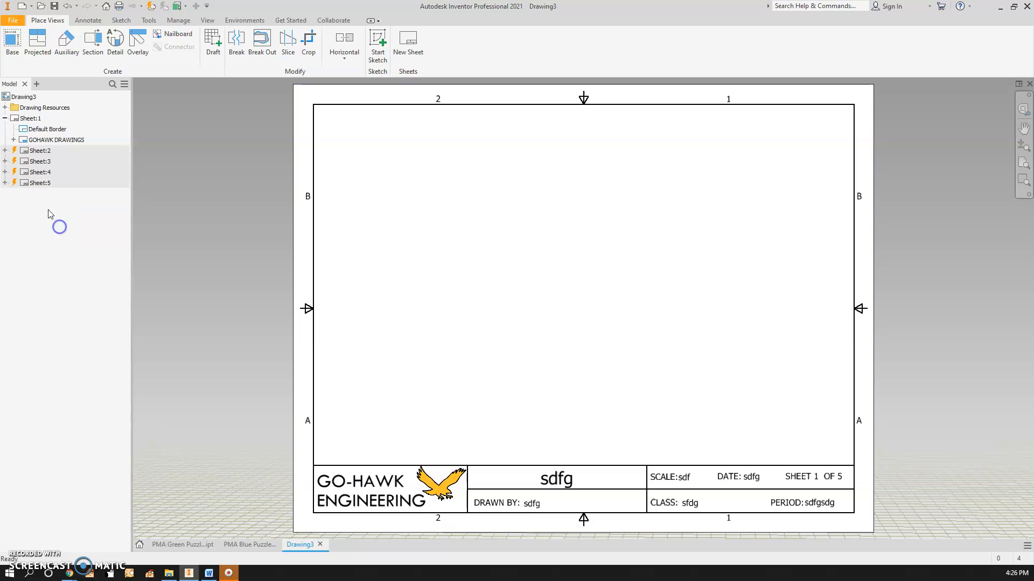
Activate Sheet:2 and set its title block PART NAME field to Red Piece
{"action": "double_click", "coordinate": [38, 150]}
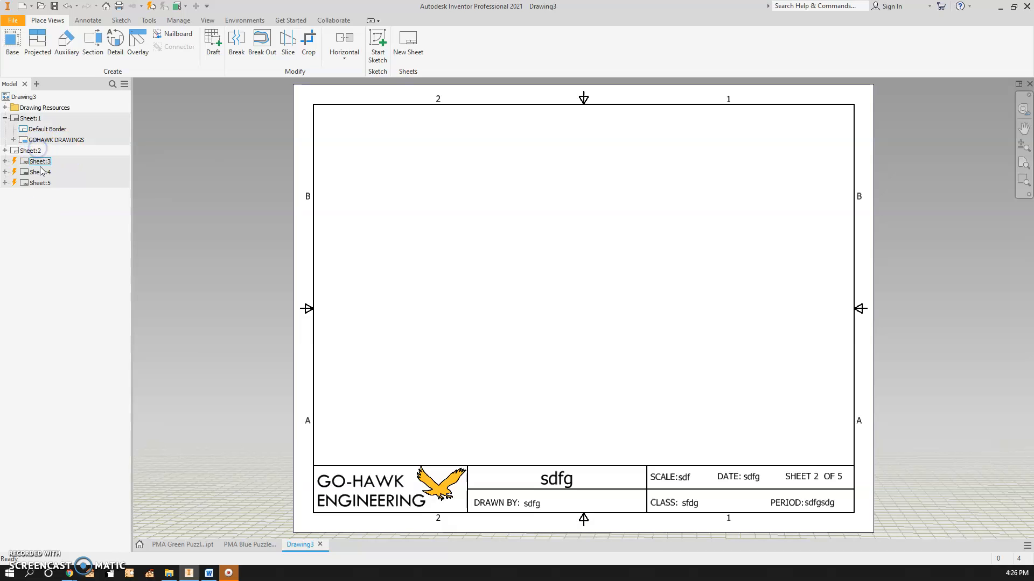
{"action": "left_click", "coordinate": [4, 151]}
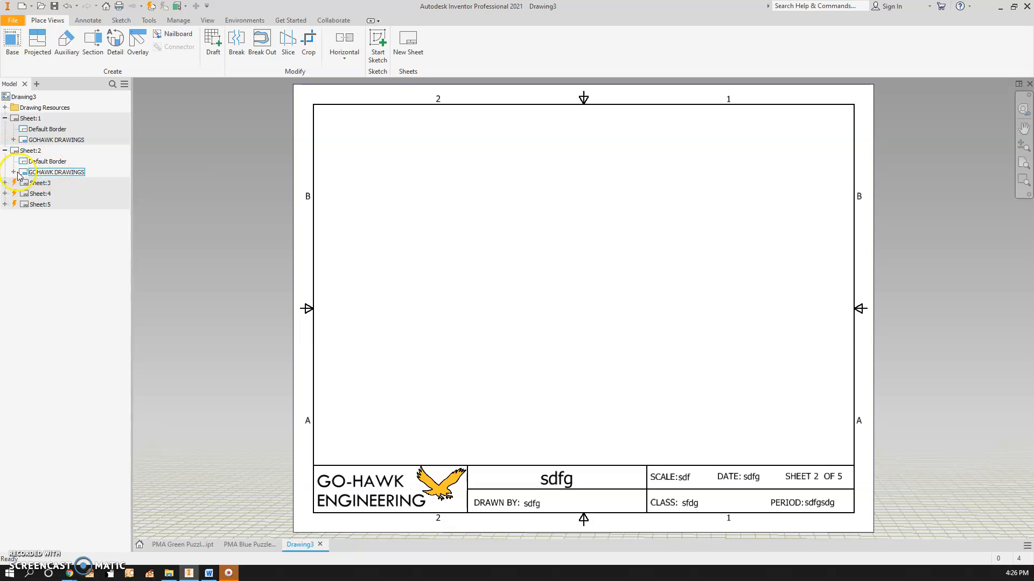
{"action": "left_click", "coordinate": [13, 173]}
{"action": "left_click", "coordinate": [50, 183]}
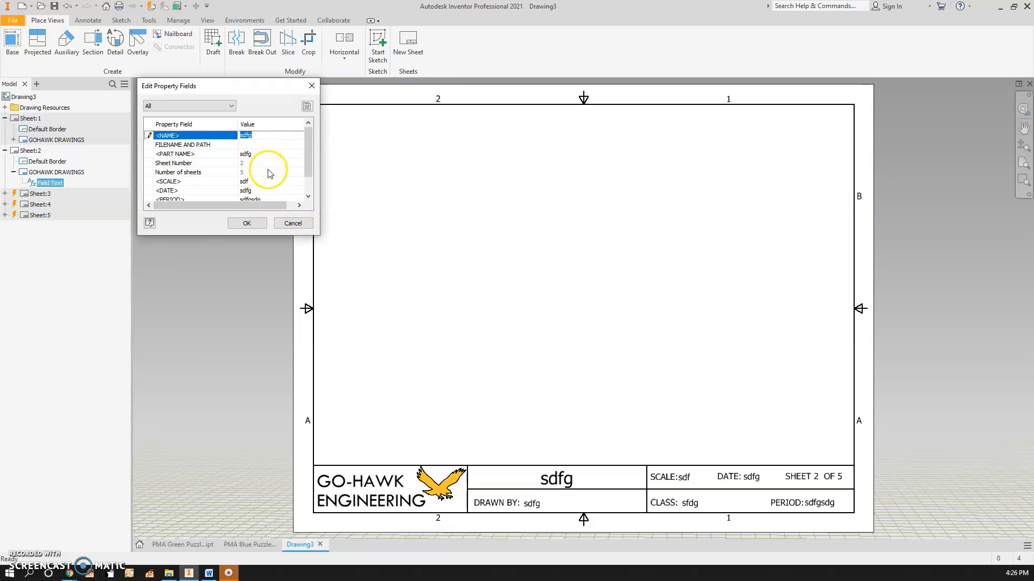
{"action": "left_click", "coordinate": [258, 154]}
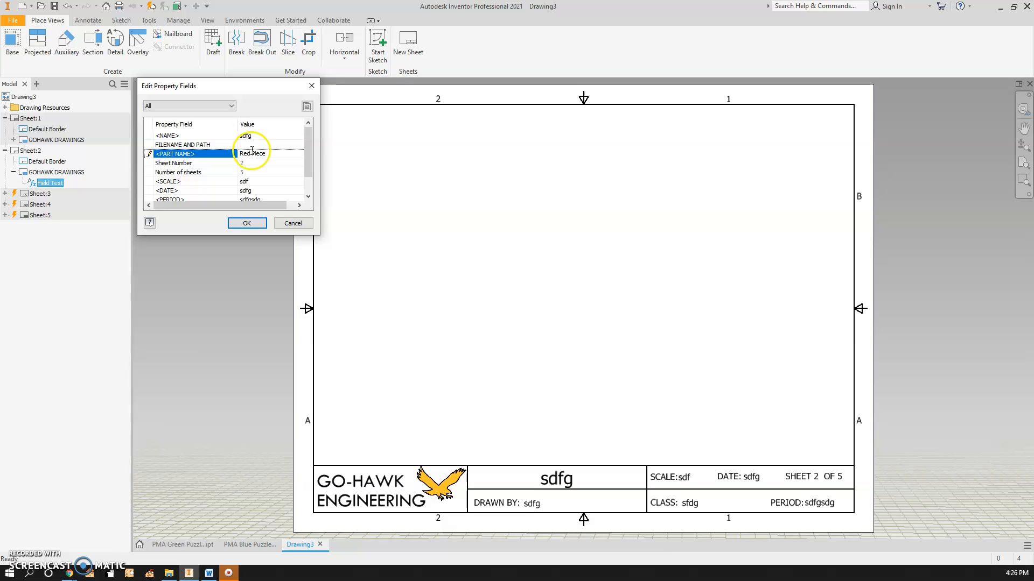
{"action": "left_click", "coordinate": [247, 223]}
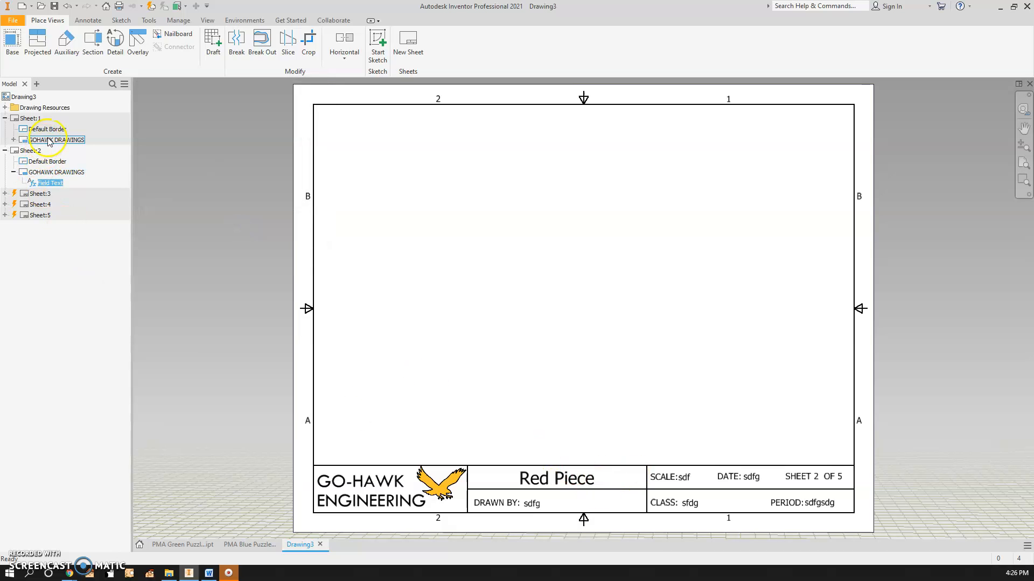
Activate Sheet:1 and set its title block PART NAME field to Green Piece
{"action": "left_click", "coordinate": [14, 139]}
{"action": "left_click", "coordinate": [52, 151]}
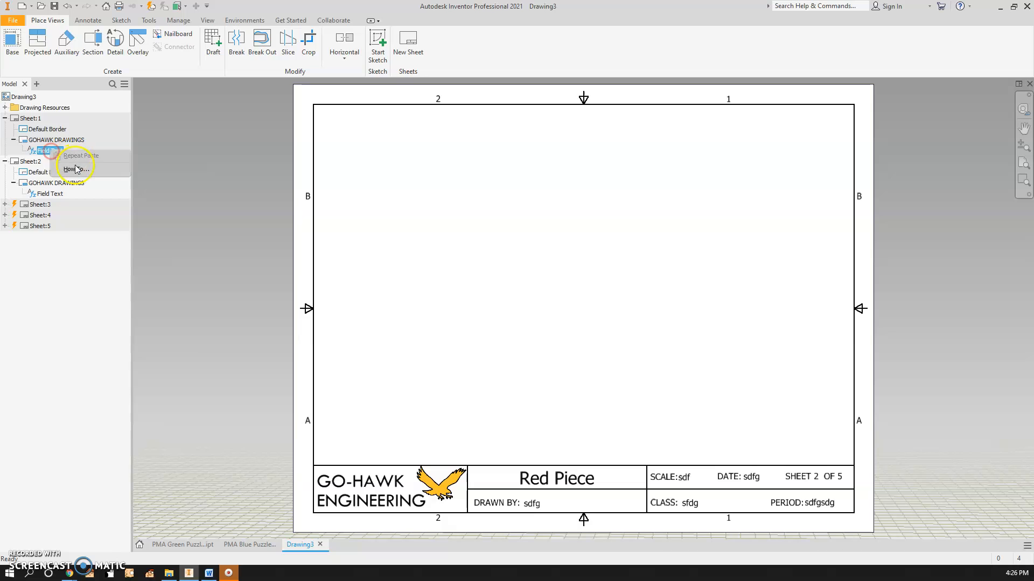
{"action": "right_click", "coordinate": [48, 153]}
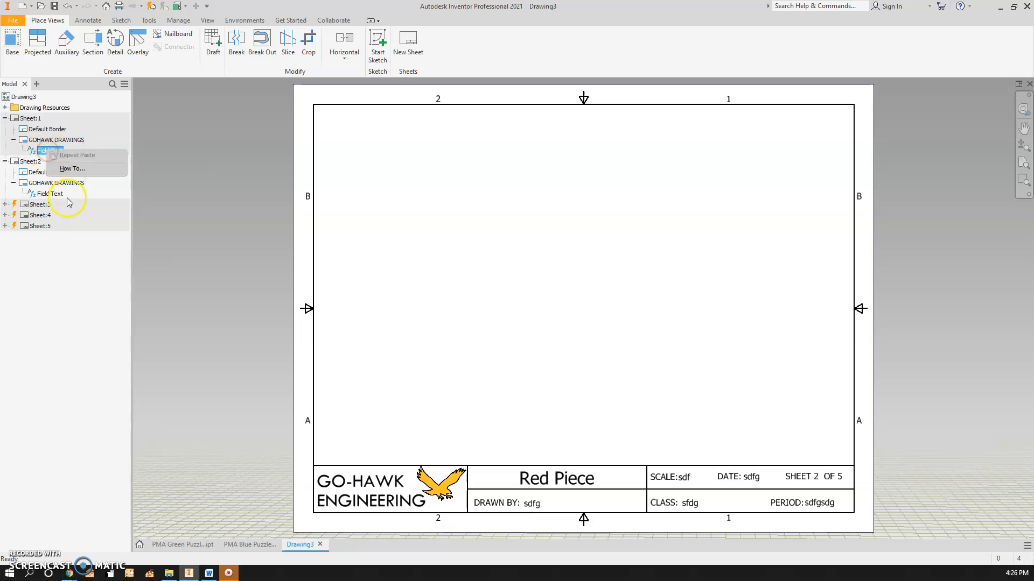
{"action": "left_click", "coordinate": [77, 254]}
{"action": "double_click", "coordinate": [32, 118]}
{"action": "right_click", "coordinate": [52, 151]}
{"action": "left_click", "coordinate": [75, 167]}
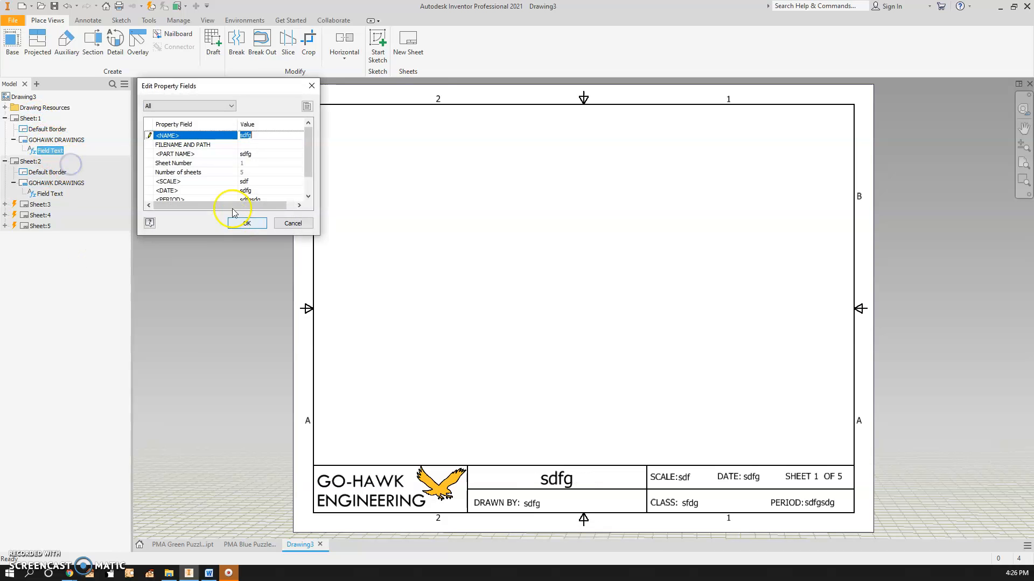
{"action": "left_click", "coordinate": [257, 154]}
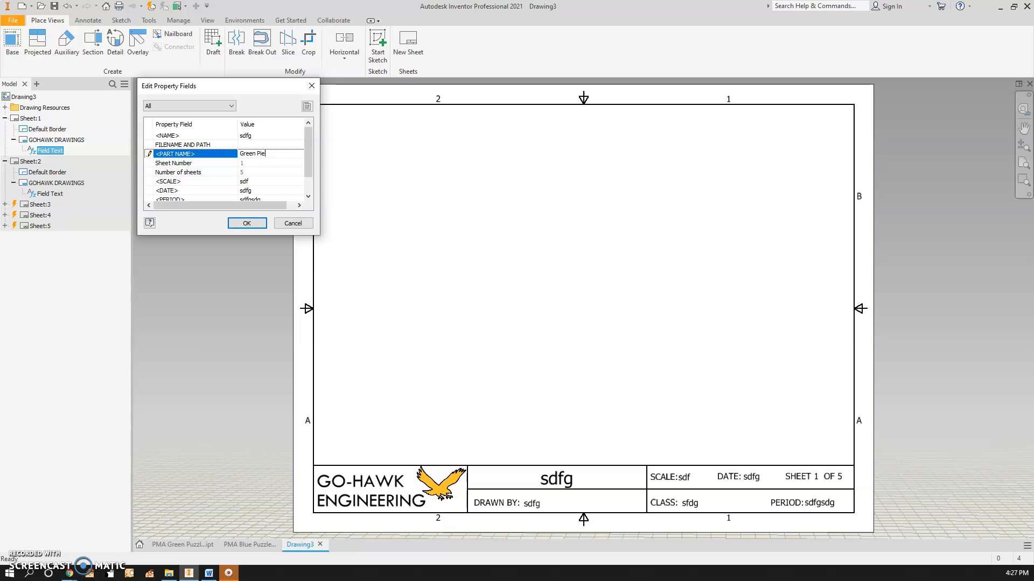
{"action": "type", "text": "Green Piece"}
{"action": "left_click", "coordinate": [246, 223]}
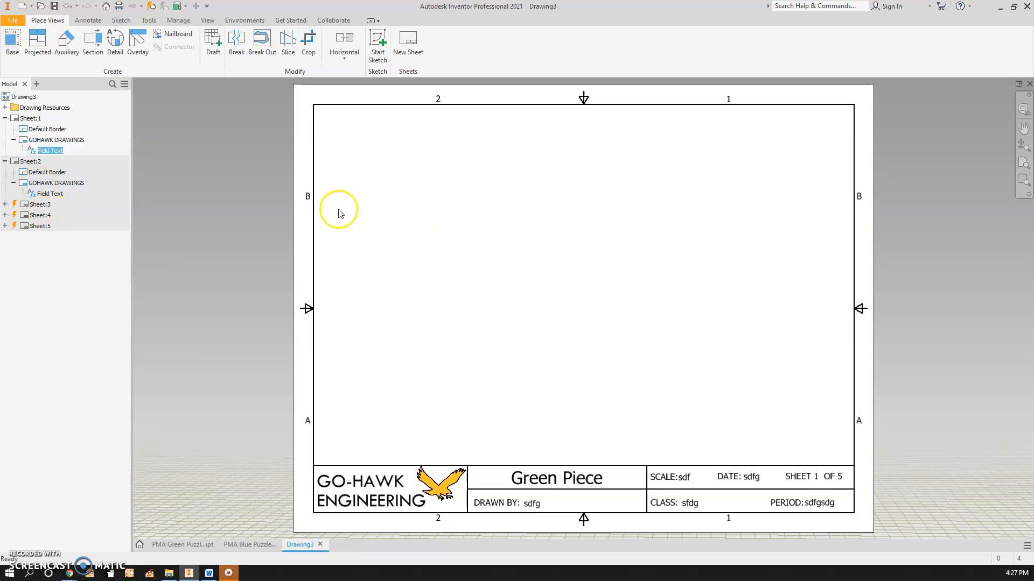
{"action": "left_click", "coordinate": [13, 21]}
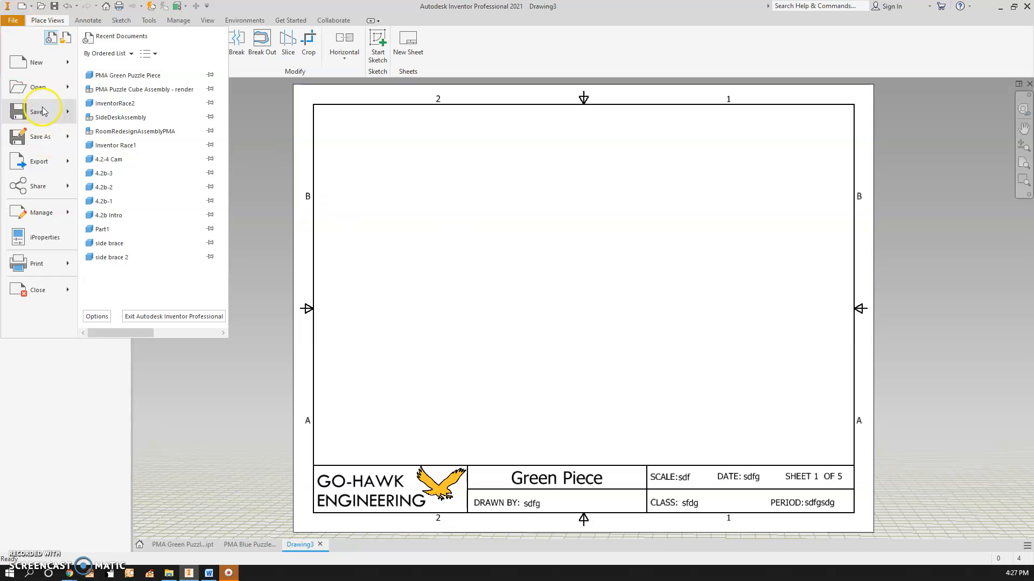
{"action": "left_click", "coordinate": [237, 435]}
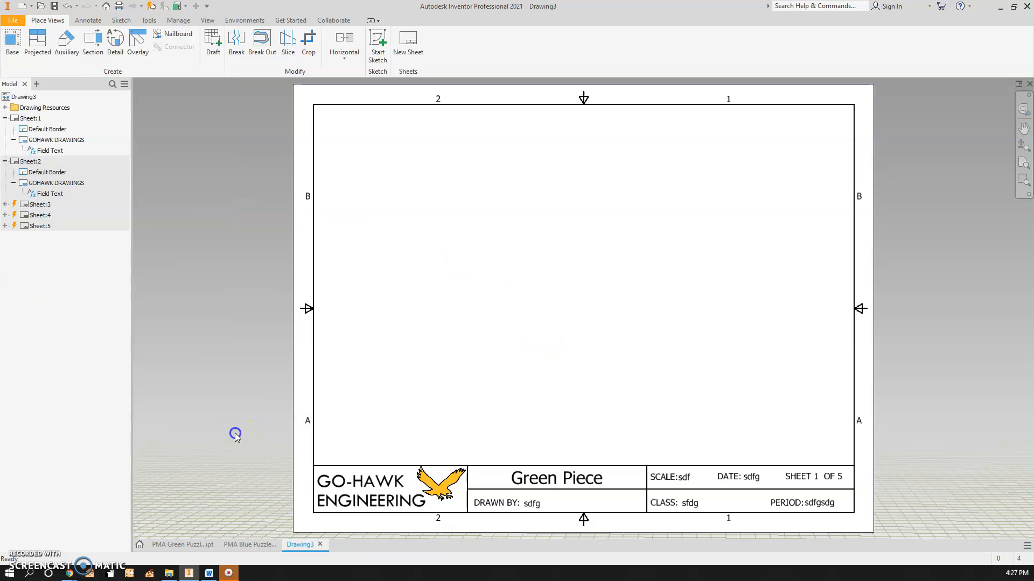
{"action": "left_click", "coordinate": [259, 545]}
{"action": "left_click", "coordinate": [302, 545]}
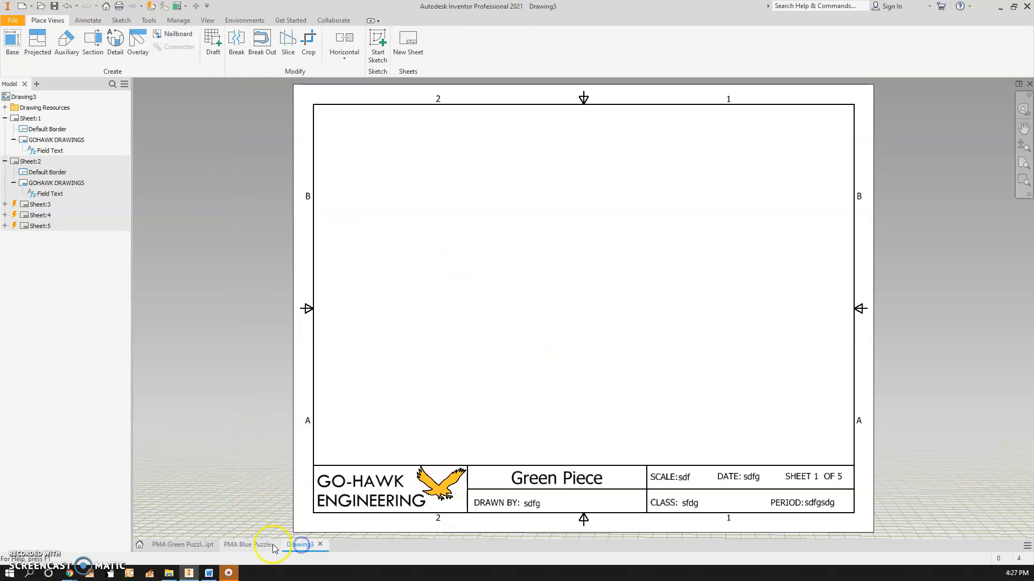
Rename the first two sheets of Drawing3 as Green Piece and Red Piece
{"action": "left_click", "coordinate": [35, 119]}
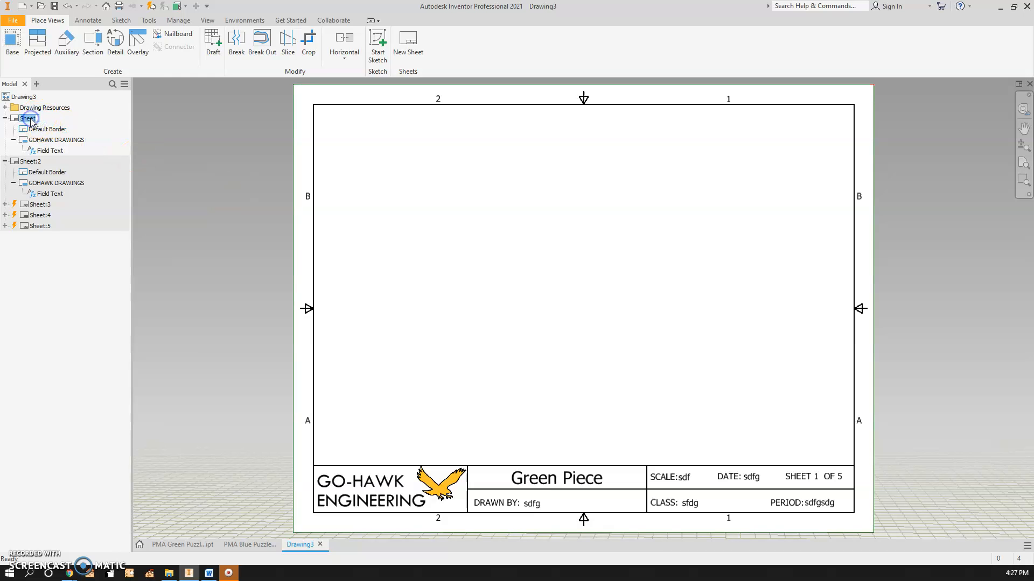
{"action": "type", "text": "Green Piece"}
{"action": "left_click", "coordinate": [34, 161]}
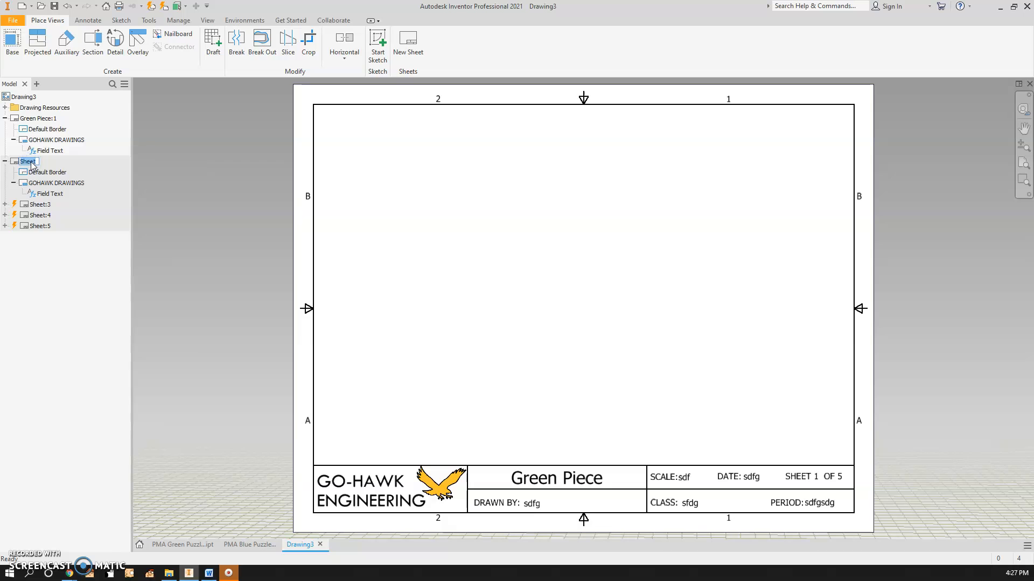
{"action": "left_click", "coordinate": [38, 284]}
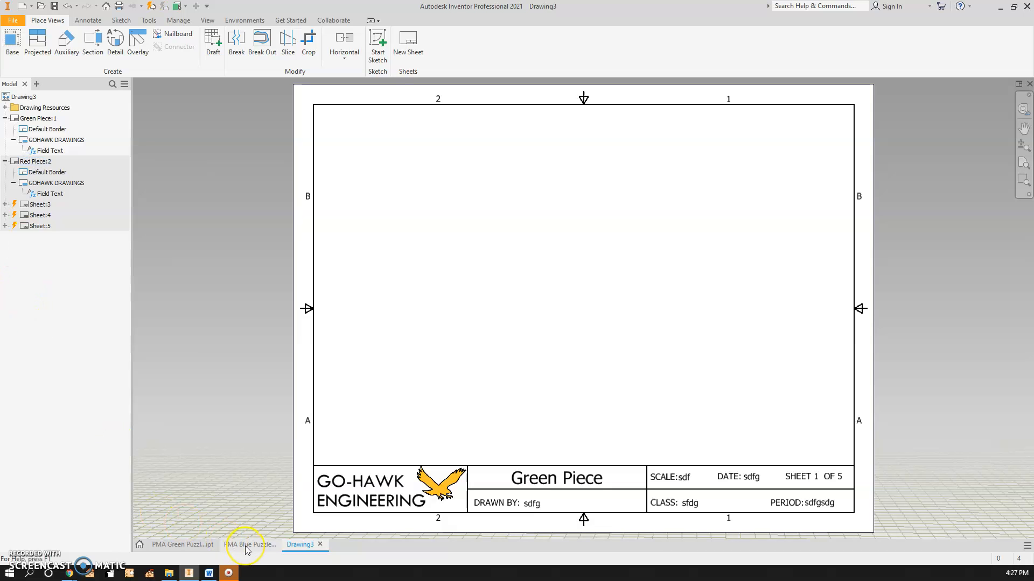
Copy the Blue Piece sheet from the PMA Blue Puzzle Piece drawing and return to Drawing3
{"action": "mouse_move", "coordinate": [244, 546]}
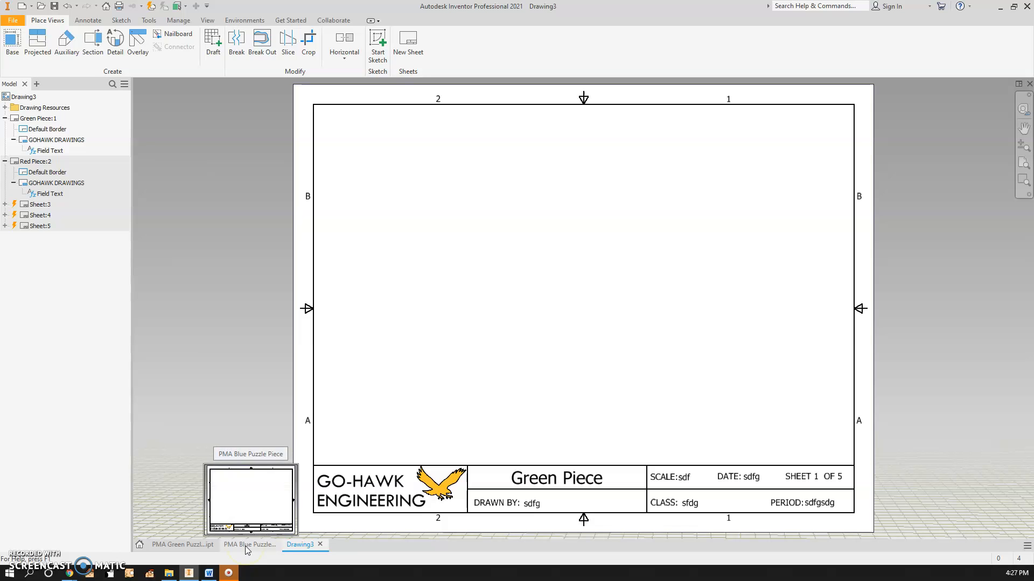
{"action": "left_click", "coordinate": [244, 546]}
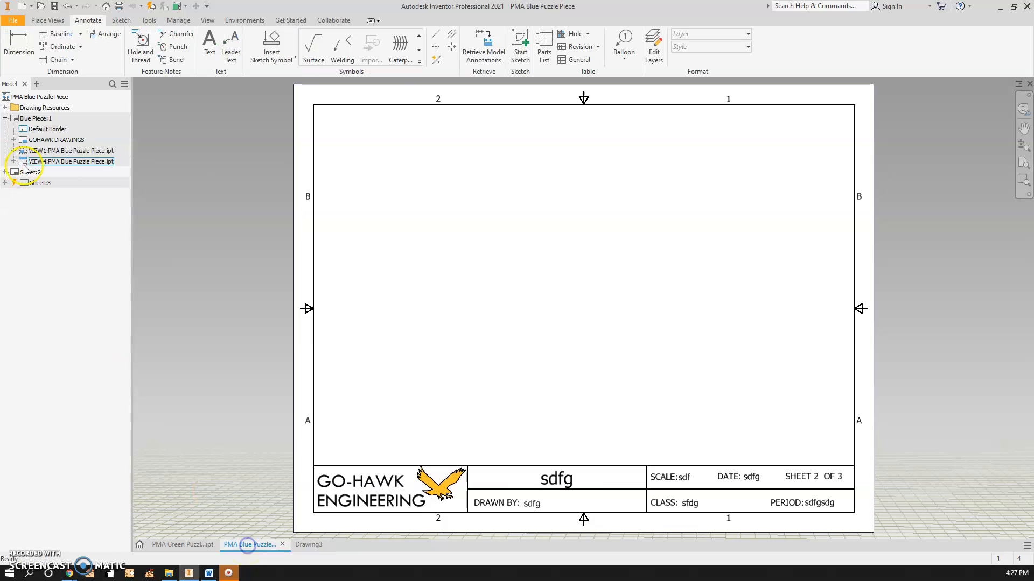
{"action": "right_click", "coordinate": [37, 120]}
{"action": "left_click", "coordinate": [69, 134]}
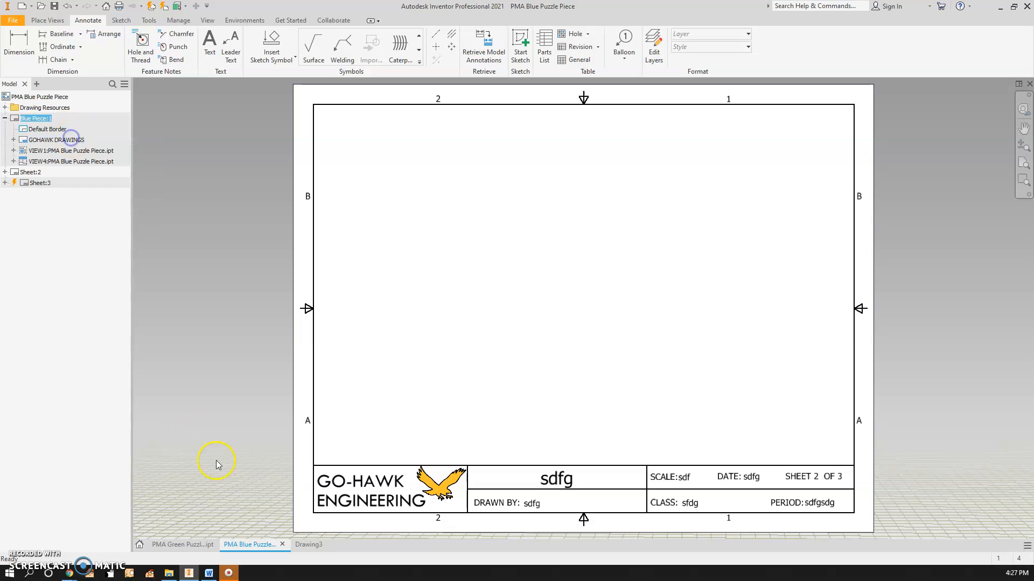
{"action": "left_click", "coordinate": [40, 161]}
{"action": "double_click", "coordinate": [37, 119]}
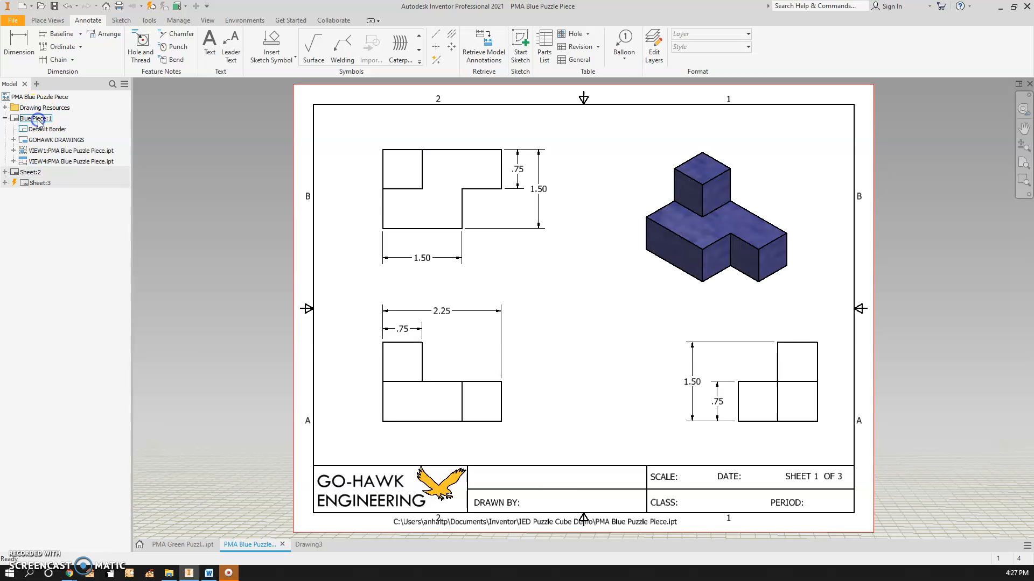
{"action": "right_click", "coordinate": [35, 119]}
{"action": "left_click", "coordinate": [74, 139]}
{"action": "left_click", "coordinate": [305, 545]}
Paste the Blue Piece sheet into Drawing3 and open its GOHAWK DRAWINGS prompted texts
{"action": "right_click", "coordinate": [56, 291]}
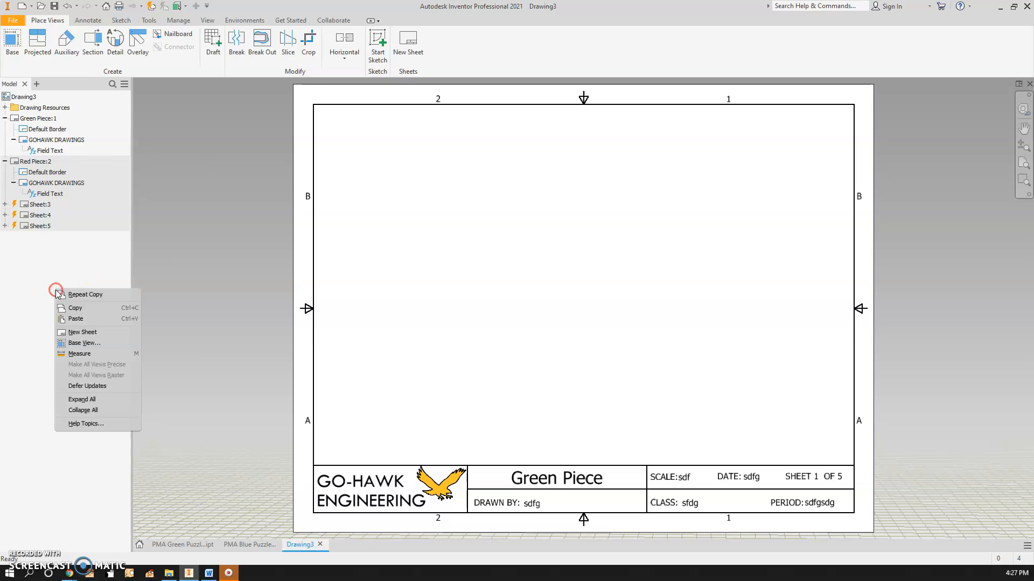
{"action": "left_click", "coordinate": [97, 320]}
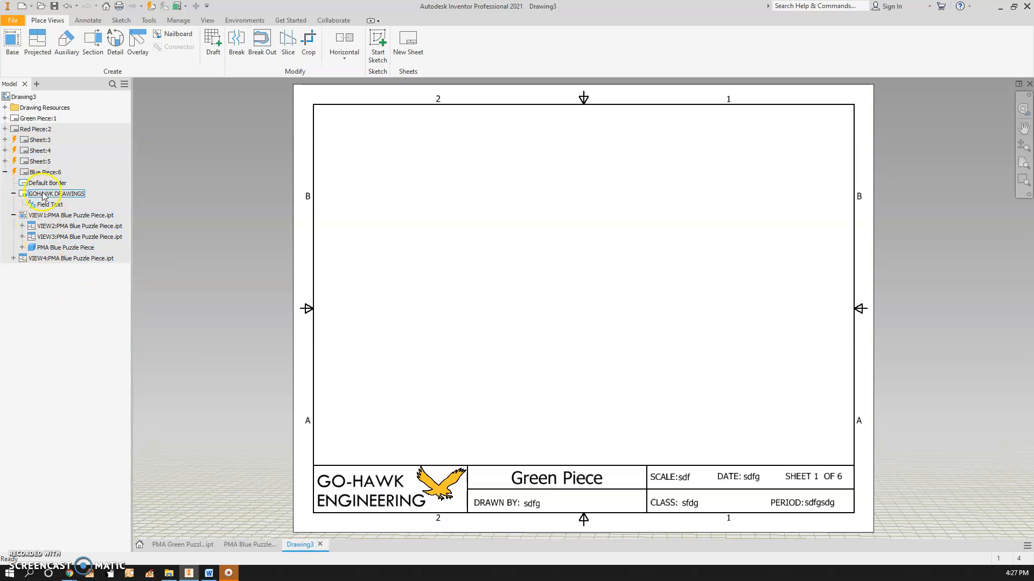
{"action": "double_click", "coordinate": [41, 174]}
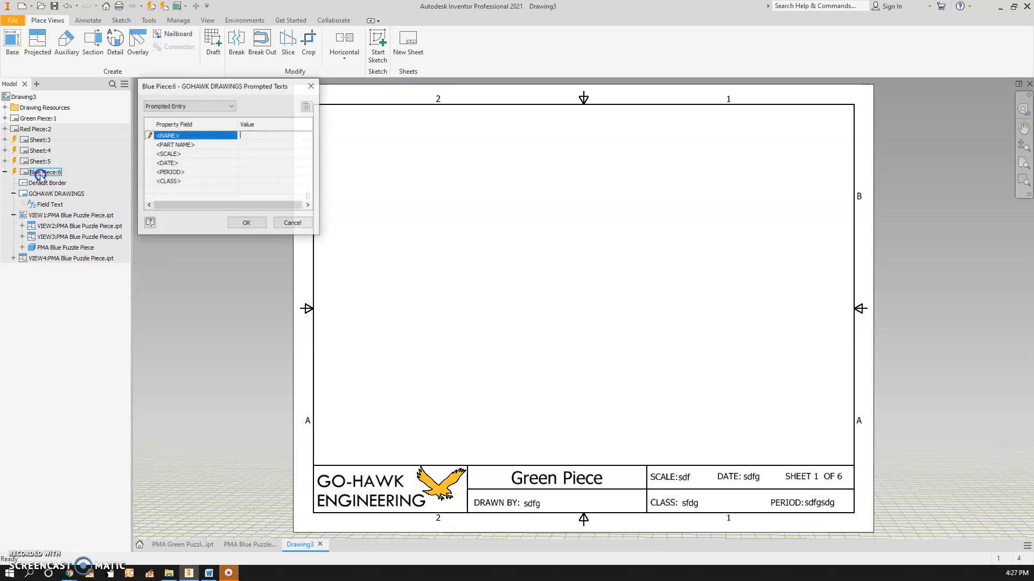
Close the prompted texts dialog and delete Sheet:5 from the drawing
{"action": "left_click", "coordinate": [248, 223]}
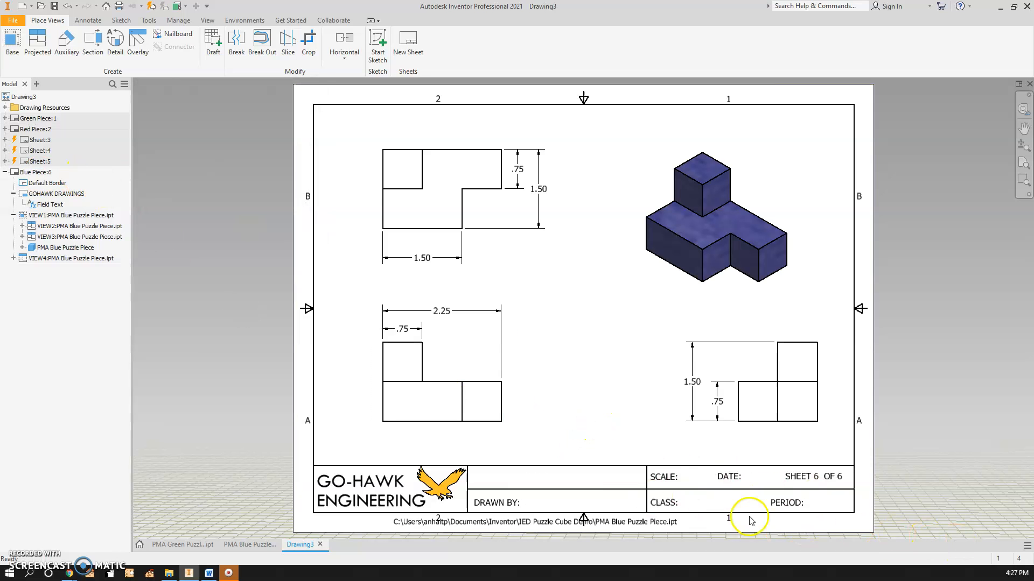
{"action": "right_click", "coordinate": [38, 161]}
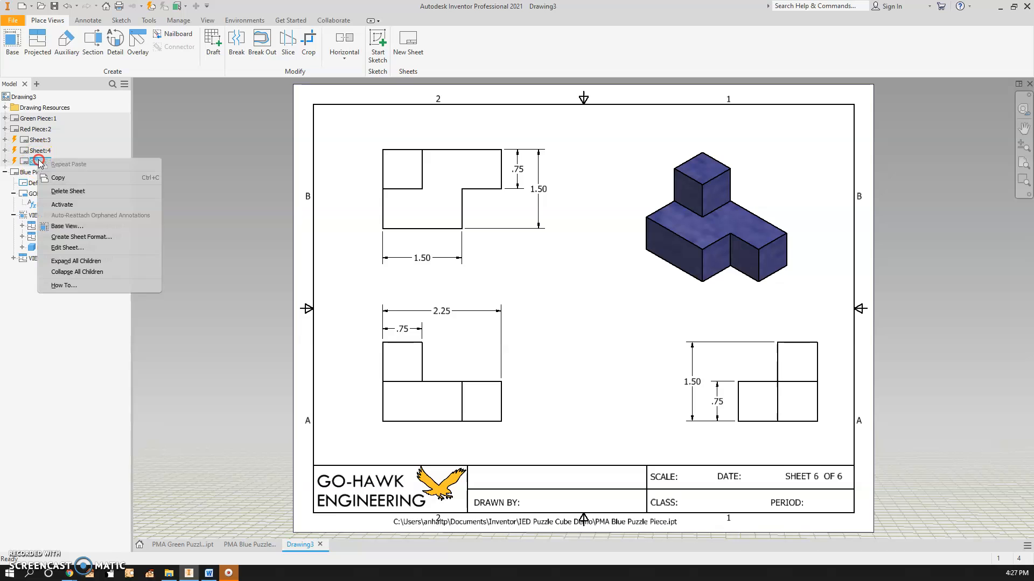
{"action": "left_click", "coordinate": [67, 191]}
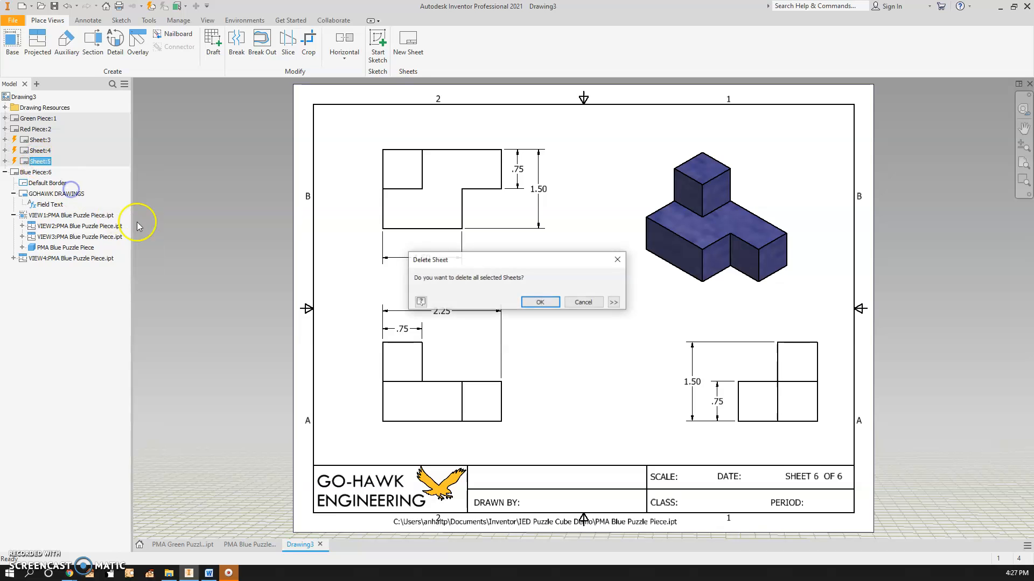
{"action": "left_click", "coordinate": [532, 304]}
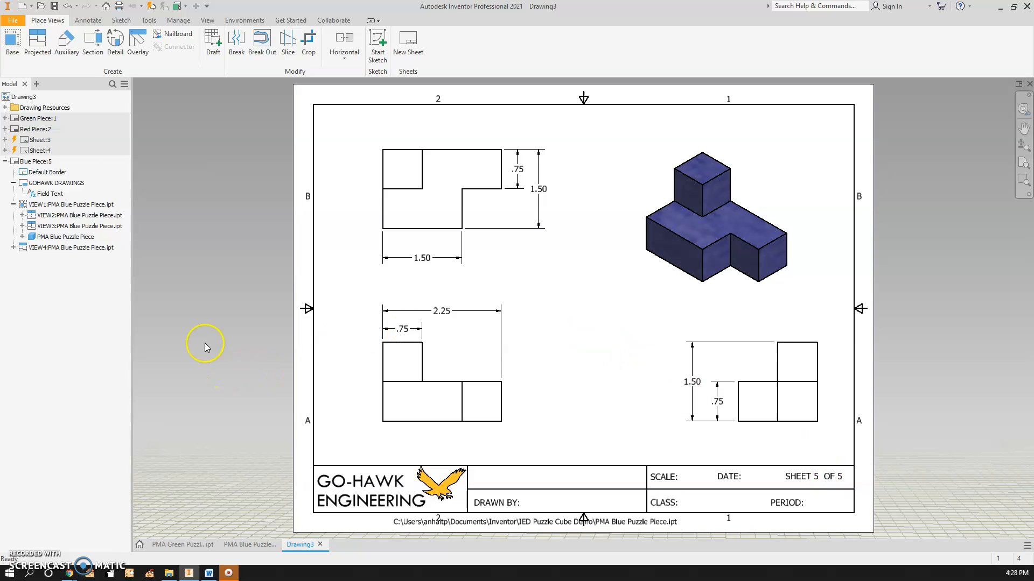
Activate the Green Piece sheet
{"action": "double_click", "coordinate": [42, 152]}
{"action": "double_click", "coordinate": [42, 141]}
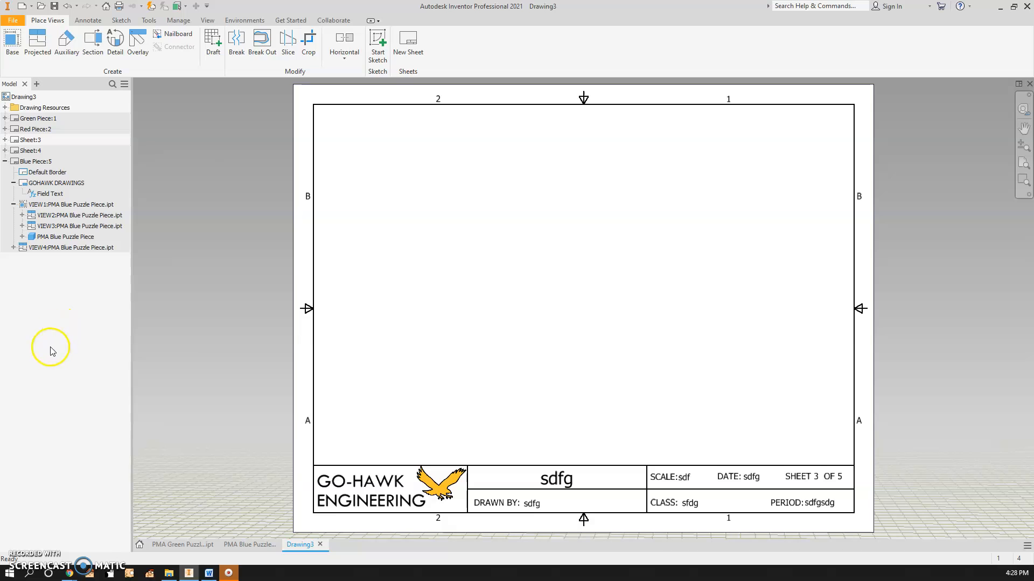
{"action": "double_click", "coordinate": [41, 120]}
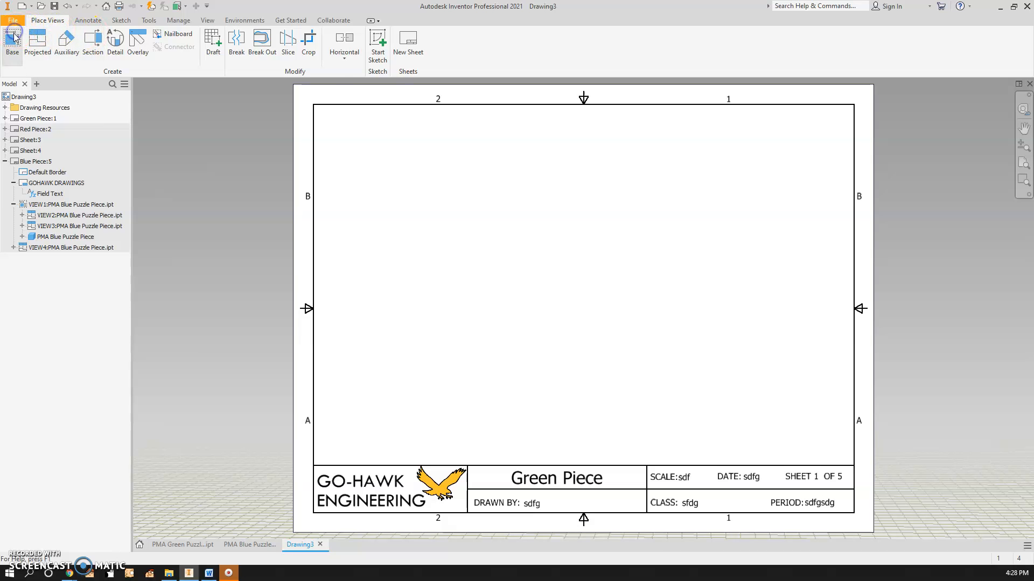
{"action": "left_click", "coordinate": [13, 37]}
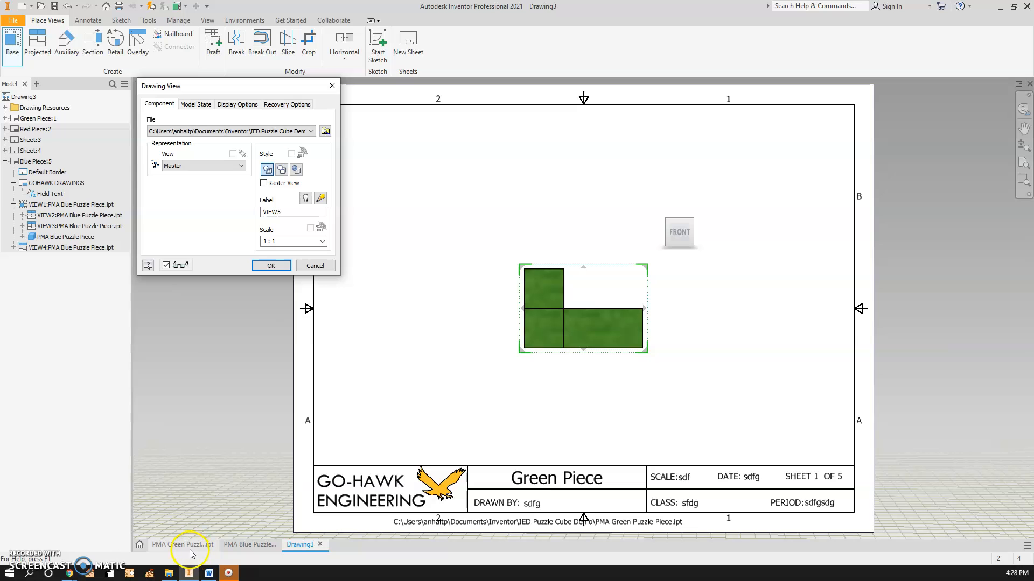
{"action": "left_click", "coordinate": [188, 547]}
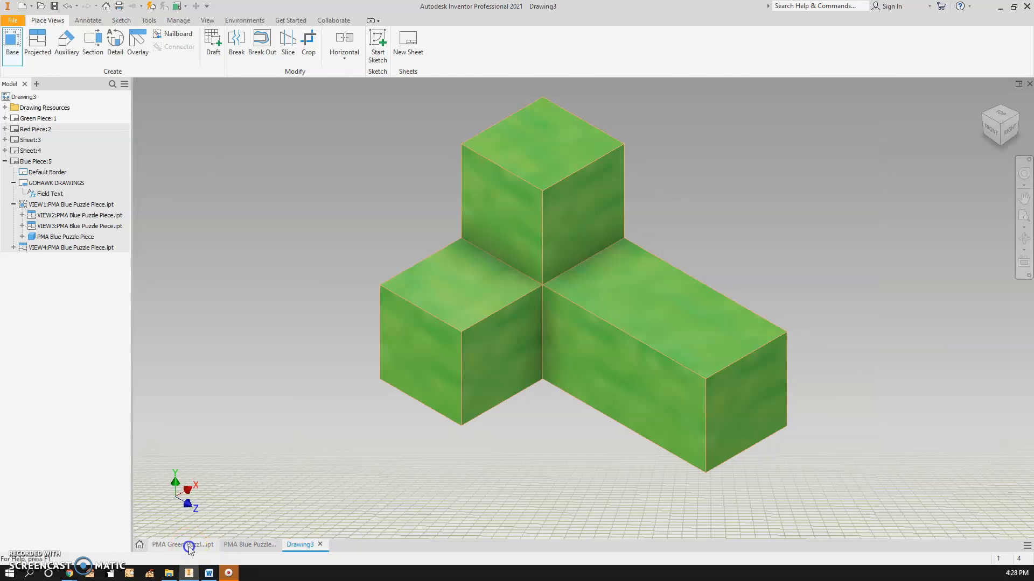
{"action": "left_click", "coordinate": [306, 546]}
{"action": "left_click", "coordinate": [325, 132]}
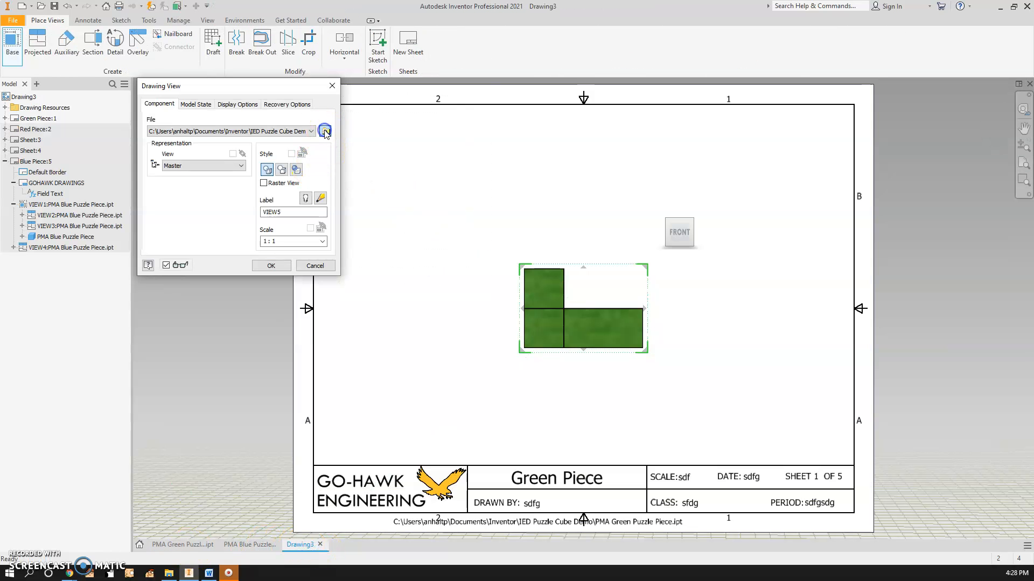
{"action": "scroll", "coordinate": [539, 253], "scroll_direction": "down", "scroll_amount": 5}
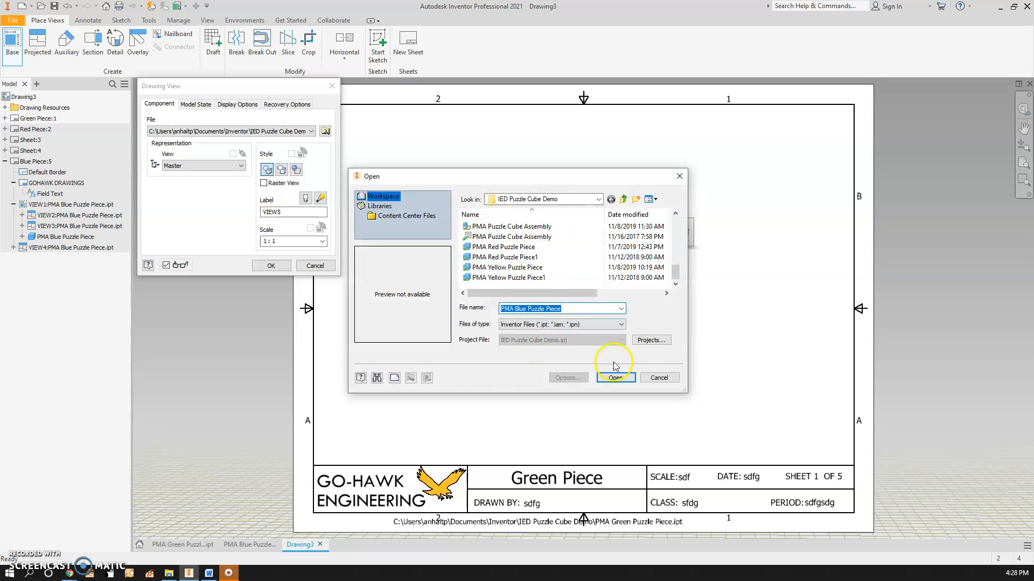
{"action": "left_click", "coordinate": [665, 380]}
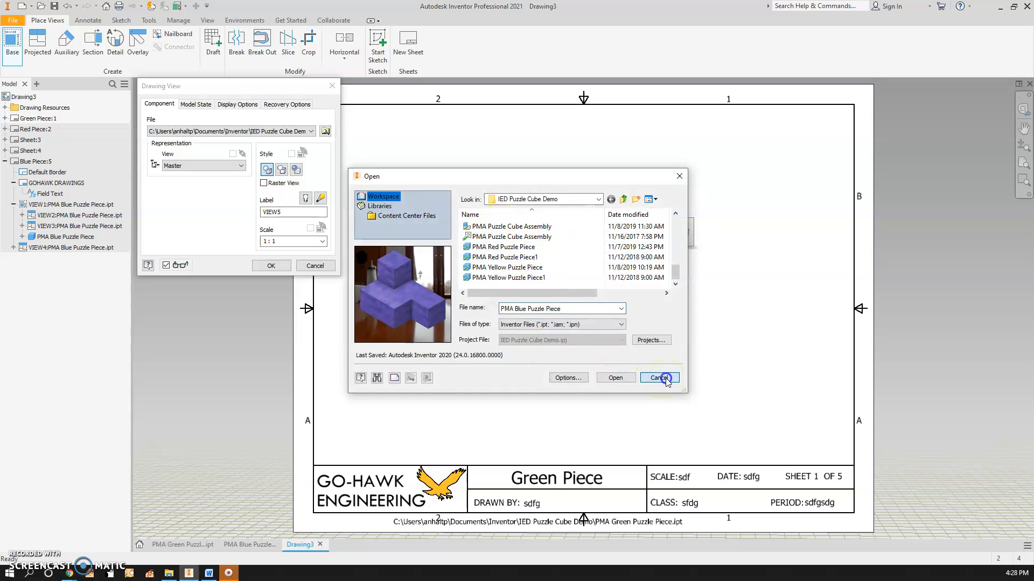
{"action": "left_click", "coordinate": [306, 264]}
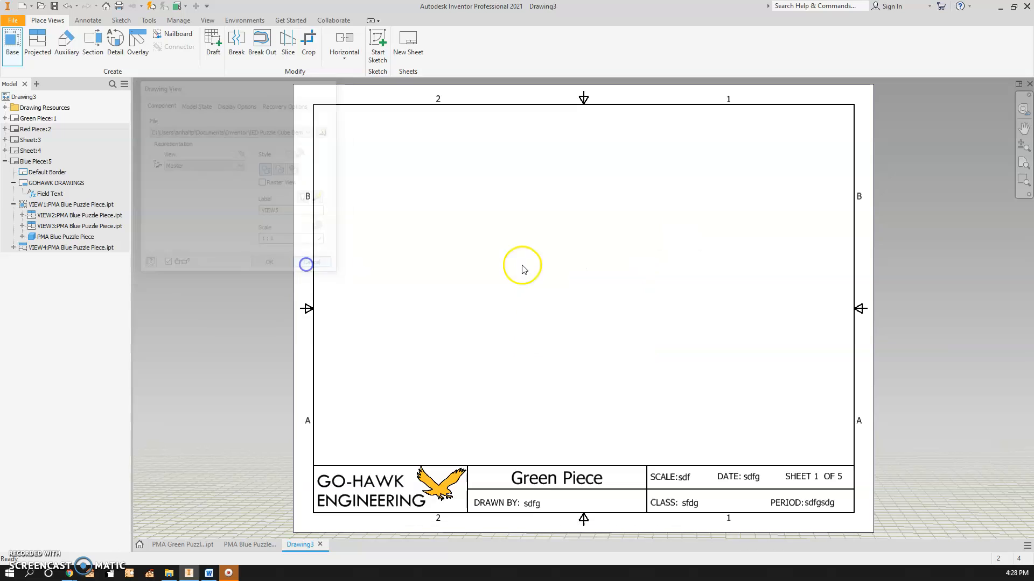
Place a front base view of PMA Green Puzzle Piece with top, right and isometric projected views
{"action": "left_click", "coordinate": [12, 46]}
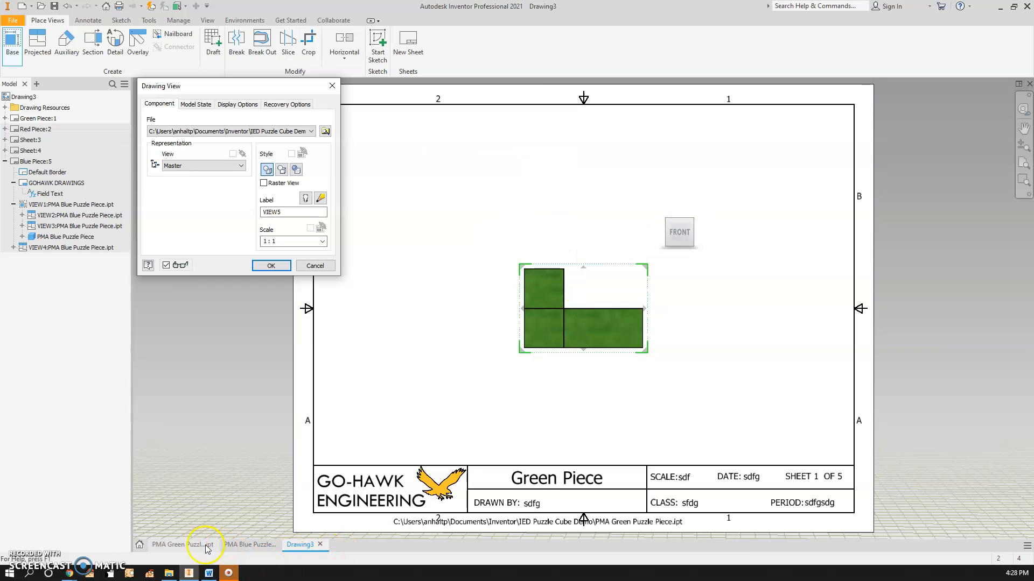
{"action": "left_click", "coordinate": [305, 517]}
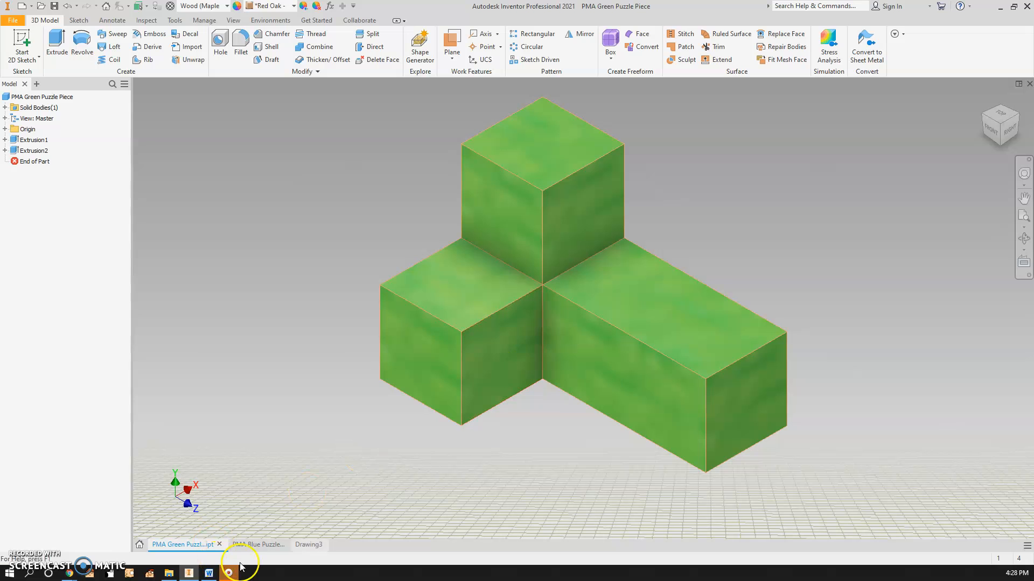
{"action": "left_click", "coordinate": [992, 129]}
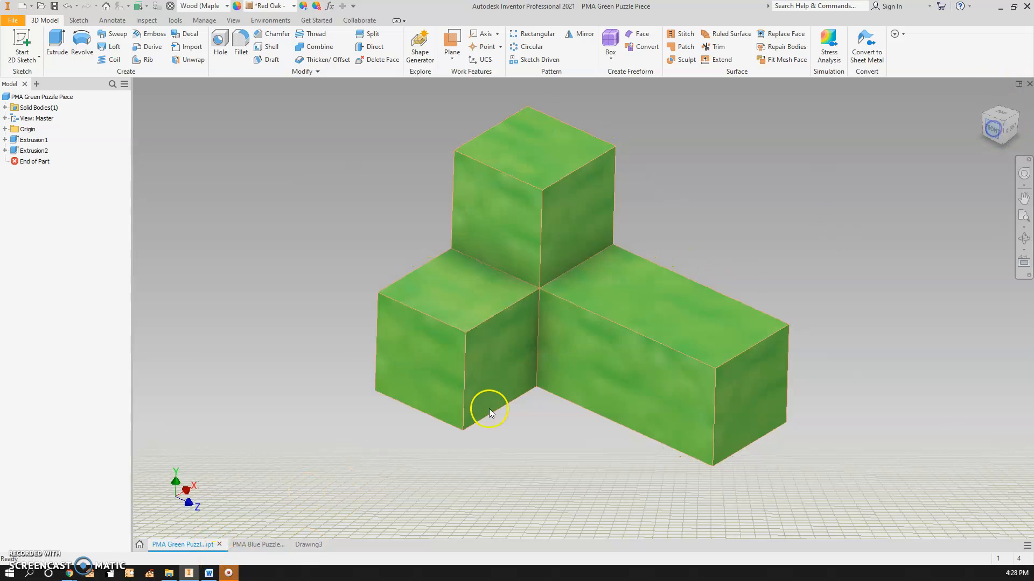
{"action": "left_click", "coordinate": [318, 544]}
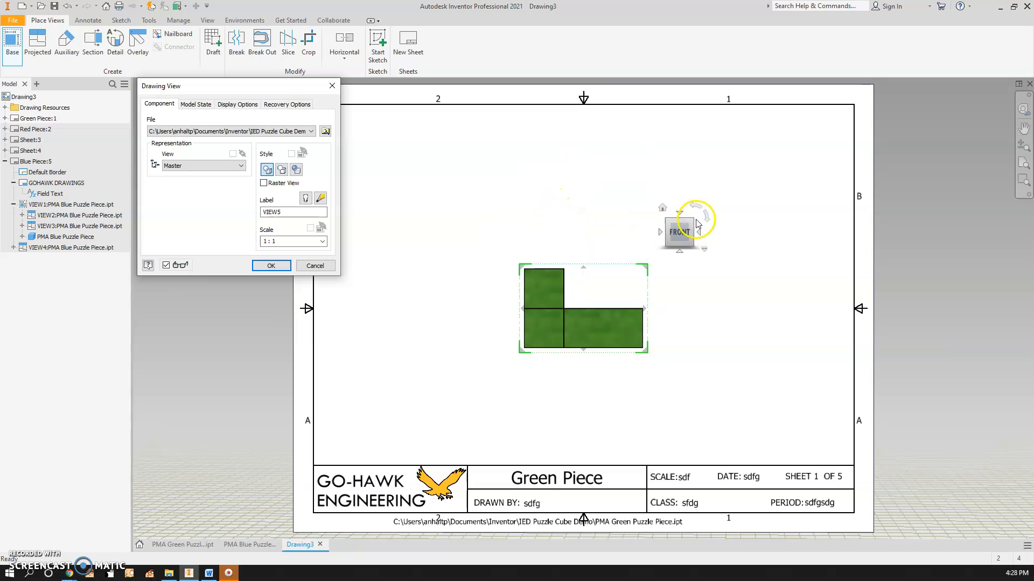
{"action": "left_click", "coordinate": [698, 233]}
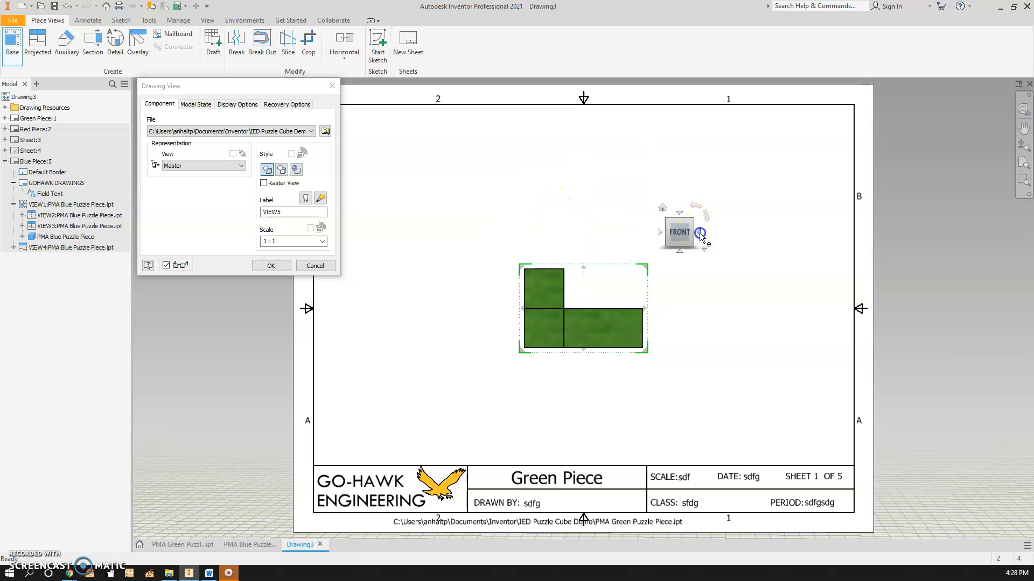
{"action": "left_click", "coordinate": [660, 233]}
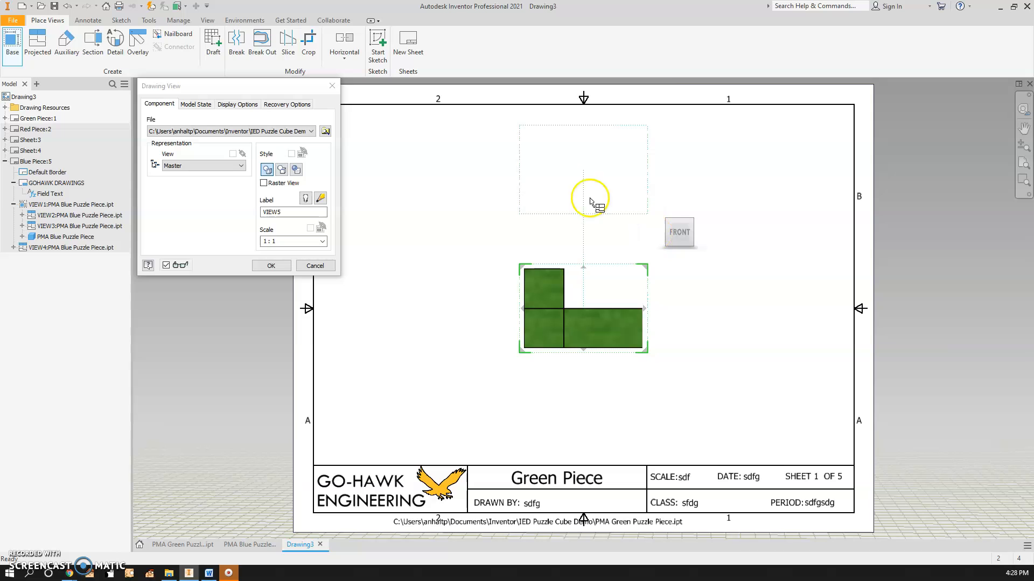
{"action": "left_click", "coordinate": [572, 173]}
{"action": "left_click", "coordinate": [784, 291]}
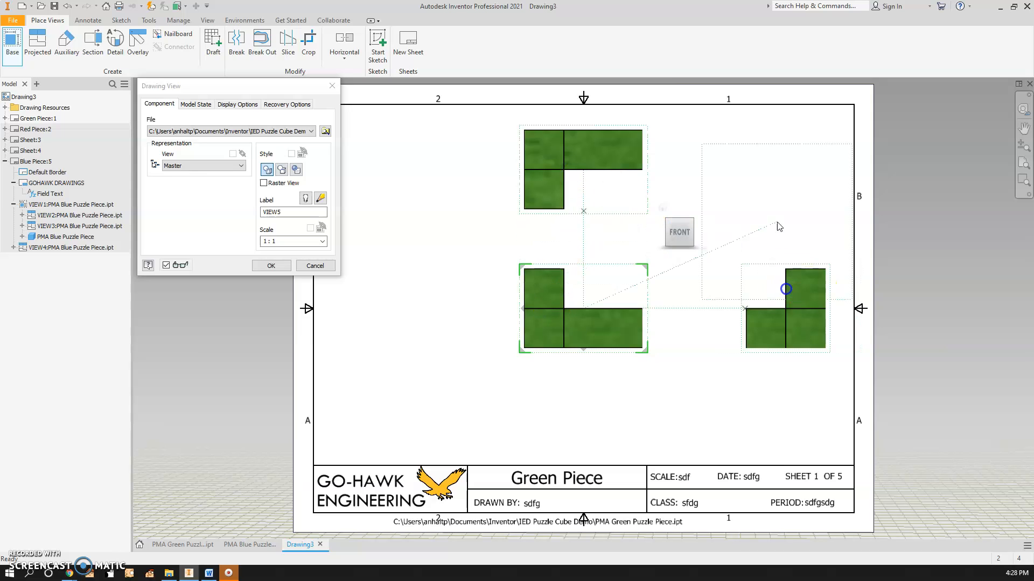
{"action": "left_click", "coordinate": [778, 169]}
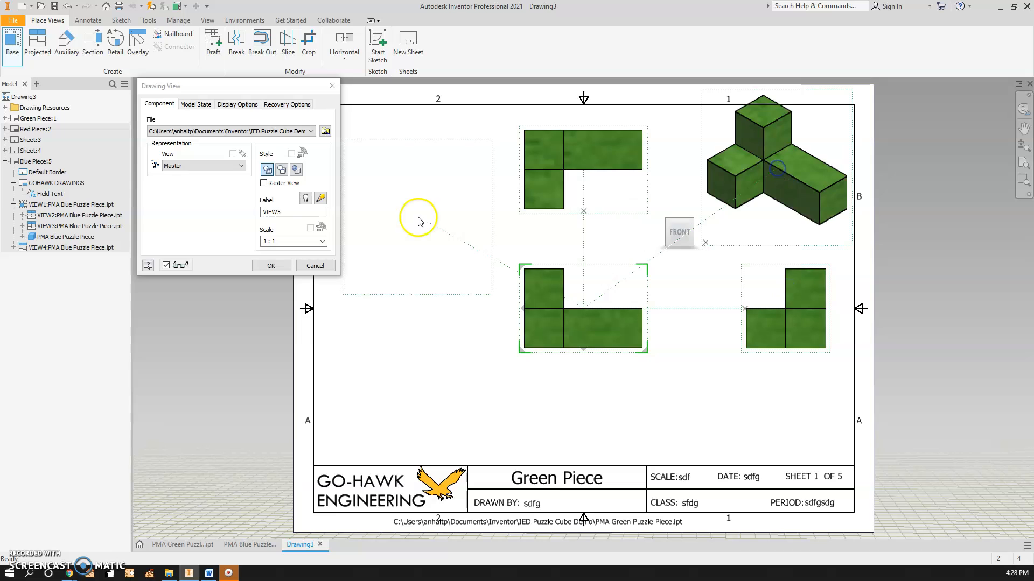
{"action": "left_click", "coordinate": [272, 266]}
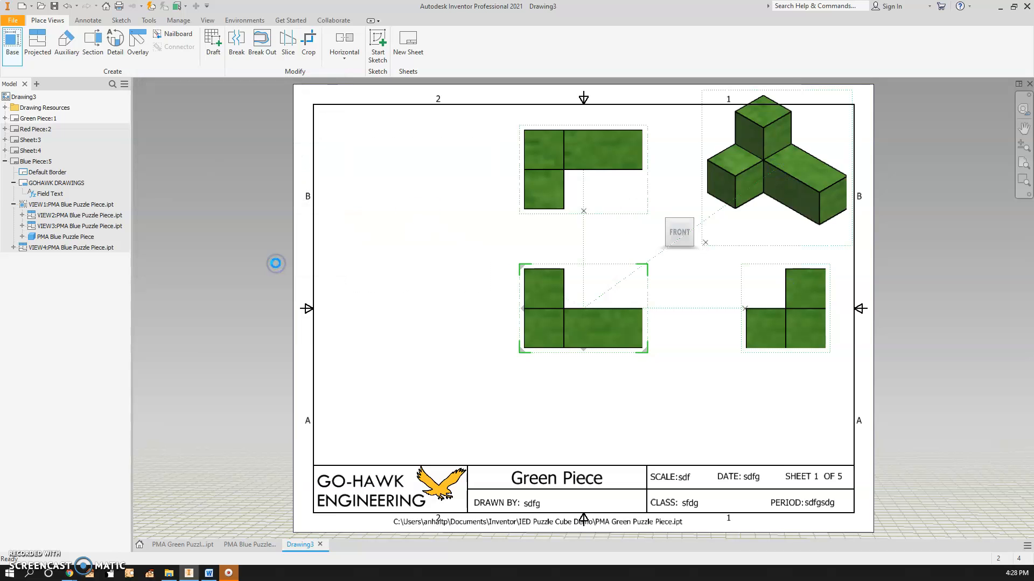
Rearrange the four Green Piece views evenly across the sheet
{"action": "left_click_drag", "start_coordinate": [425, 319], "coordinate": [425, 319]}
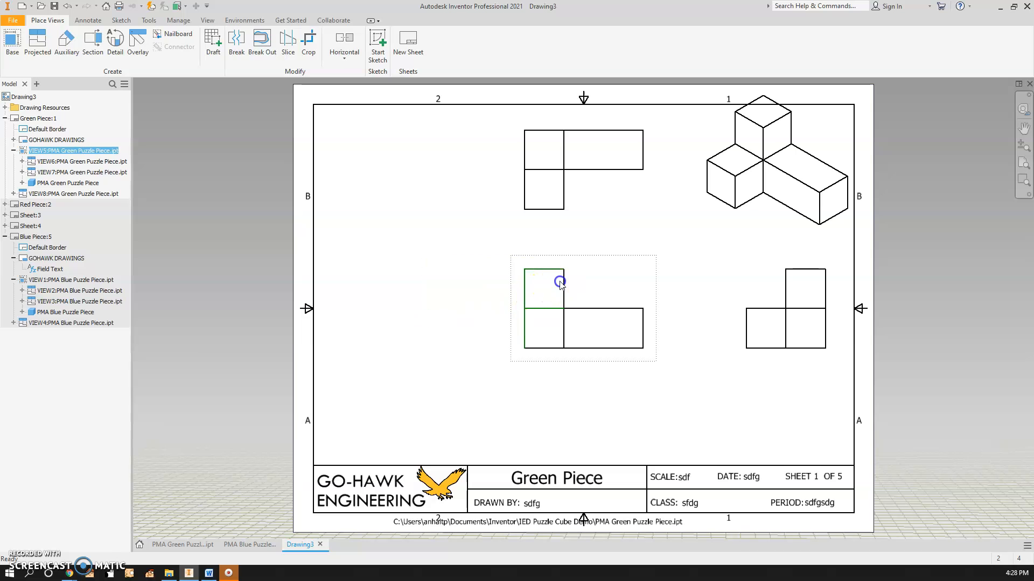
{"action": "left_click_drag", "start_coordinate": [610, 257], "coordinate": [465, 304]}
{"action": "left_click_drag", "start_coordinate": [476, 119], "coordinate": [475, 139]}
{"action": "left_click_drag", "start_coordinate": [800, 314], "coordinate": [739, 324]}
{"action": "mouse_move", "coordinate": [469, 312]}
{"action": "left_mouse_down"}
{"action": "mouse_move", "coordinate": [476, 293]}
{"action": "mouse_move", "coordinate": [484, 307]}
{"action": "mouse_move", "coordinate": [470, 323]}
{"action": "left_mouse_up"}
{"action": "left_click_drag", "start_coordinate": [816, 121], "coordinate": [741, 192]}
{"action": "left_click_drag", "start_coordinate": [699, 240], "coordinate": [619, 289]}
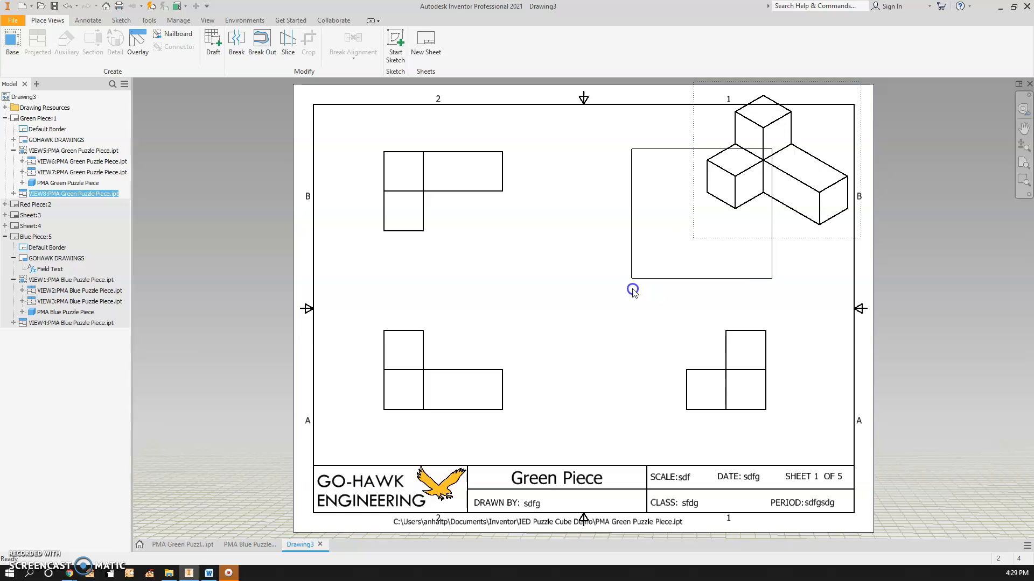
Set the isometric view's display style to shaded
{"action": "double_click", "coordinate": [634, 192]}
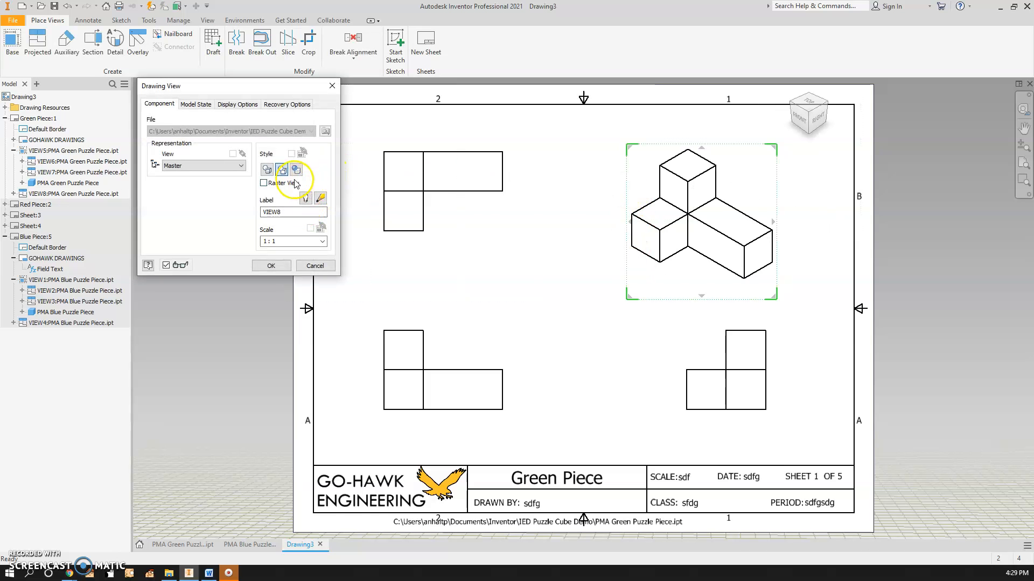
{"action": "left_click", "coordinate": [270, 266]}
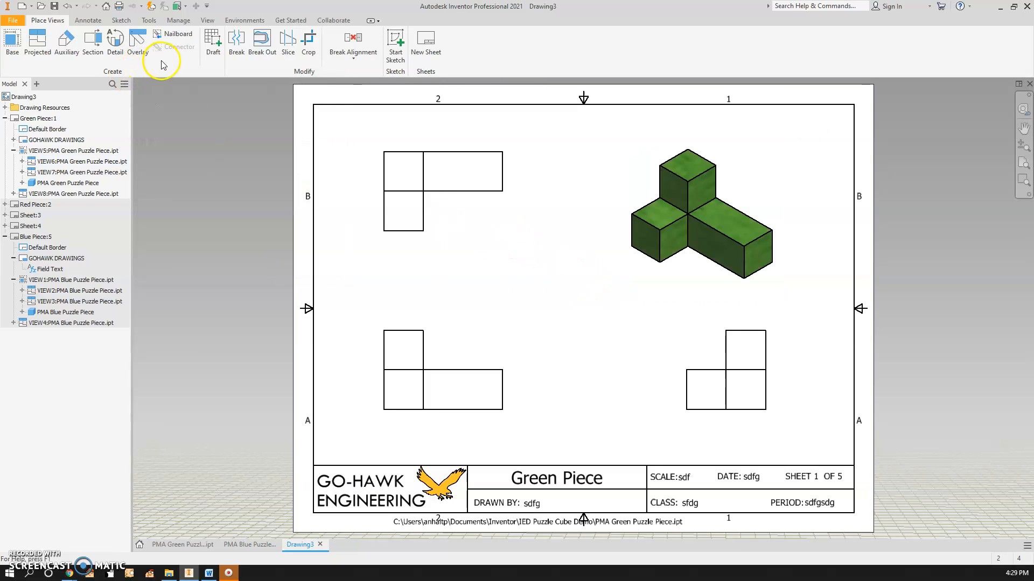
Dimension the upper block's width and the overall width of the front view
{"action": "left_click", "coordinate": [86, 21]}
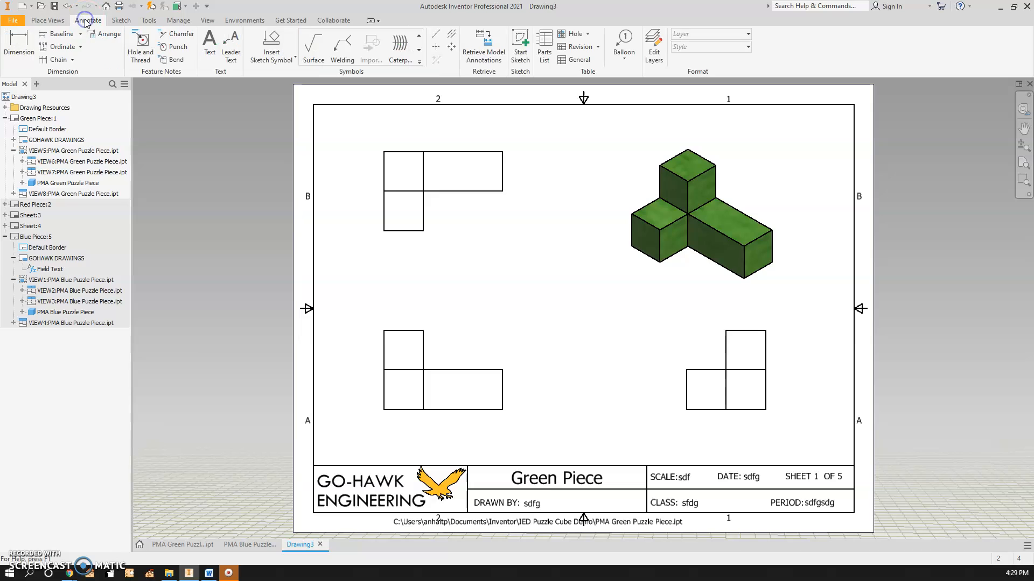
{"action": "left_click", "coordinate": [19, 50]}
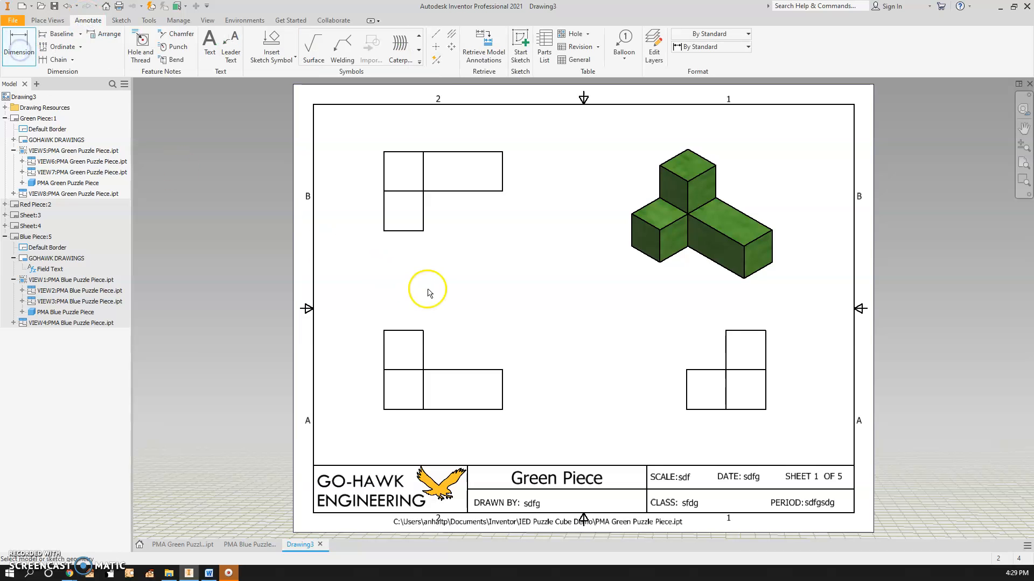
{"action": "left_click", "coordinate": [417, 331]}
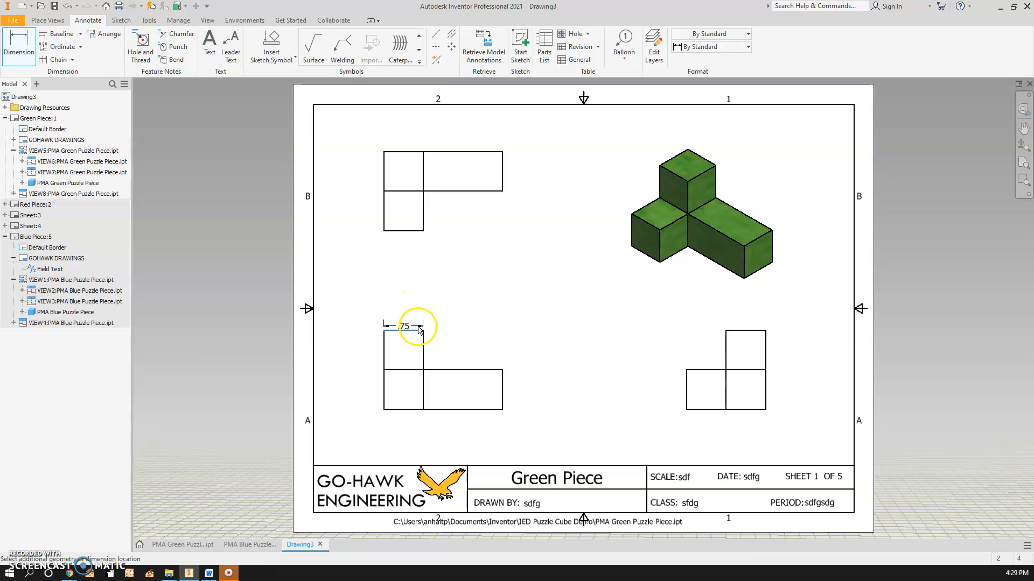
{"action": "left_click", "coordinate": [421, 313]}
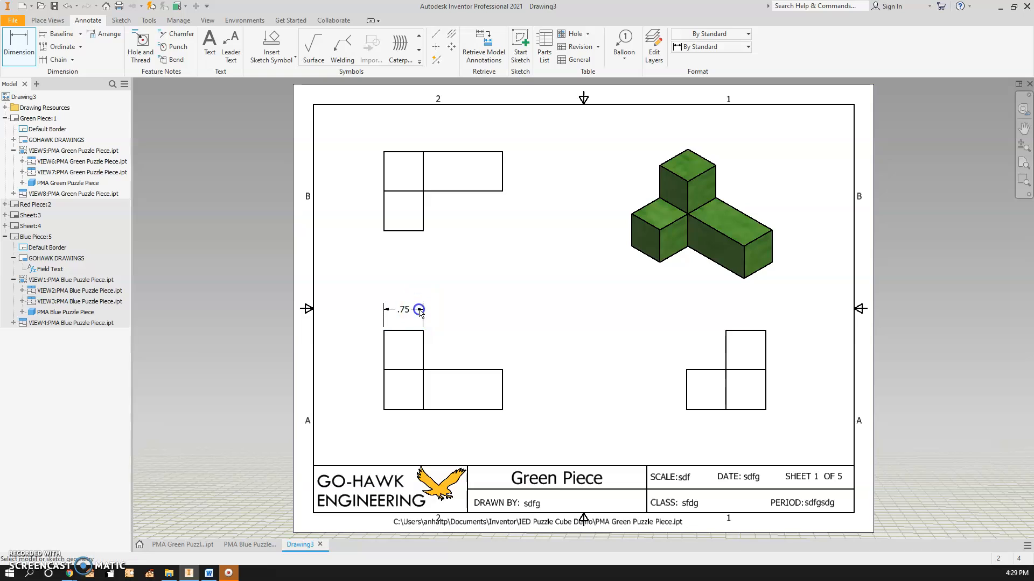
{"action": "left_click", "coordinate": [383, 344]}
{"action": "left_click", "coordinate": [501, 393]}
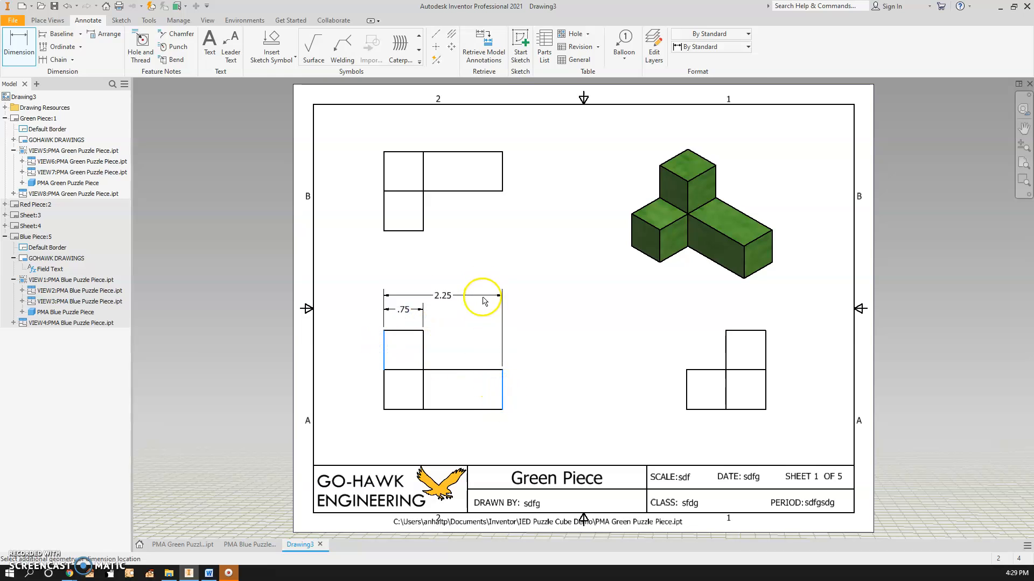
{"action": "left_click", "coordinate": [484, 305]}
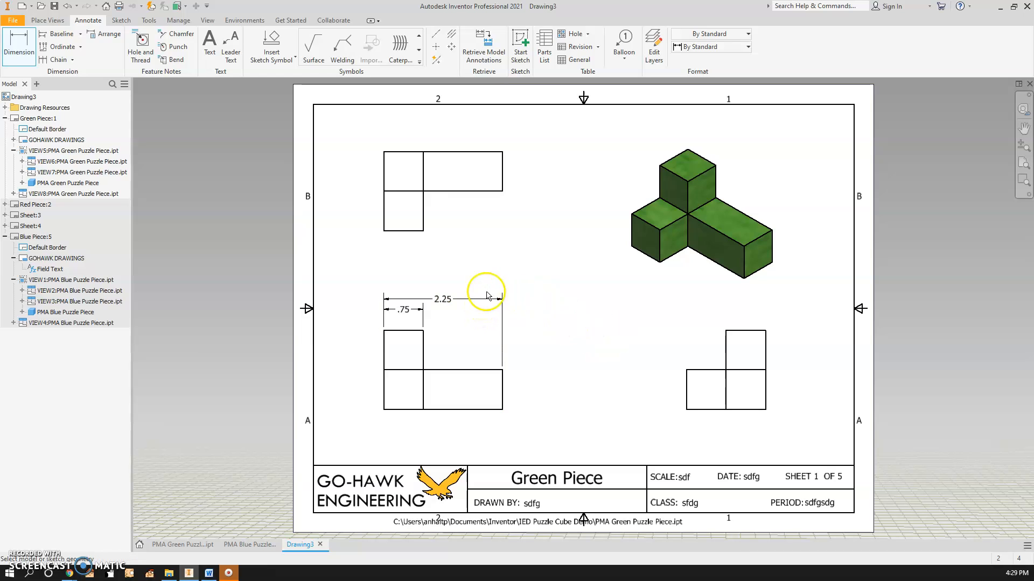
Open the Edit Dimension dialogs of the 2.25 and .75 dimensions
{"action": "double_click", "coordinate": [444, 299]}
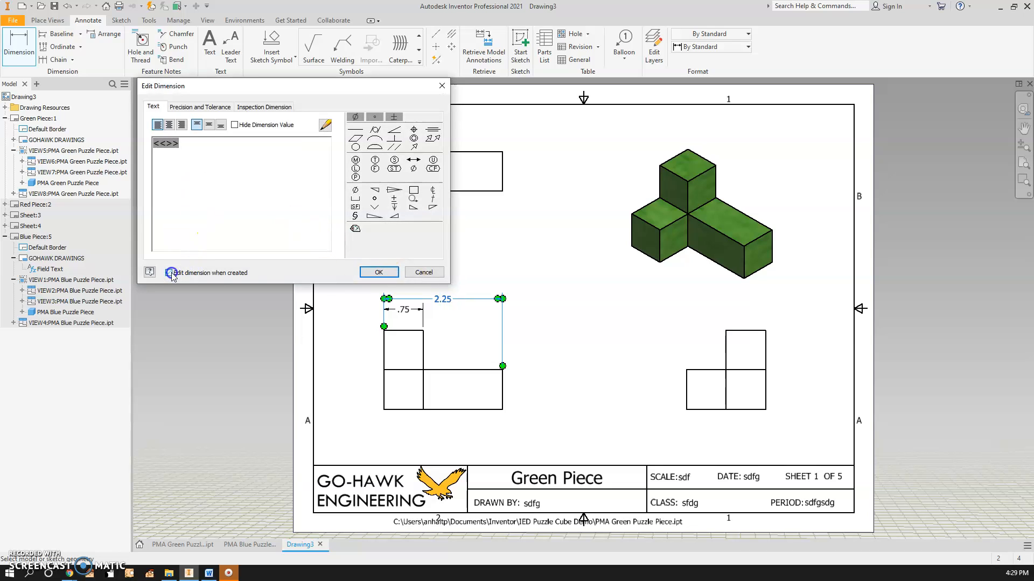
{"action": "left_click", "coordinate": [379, 273]}
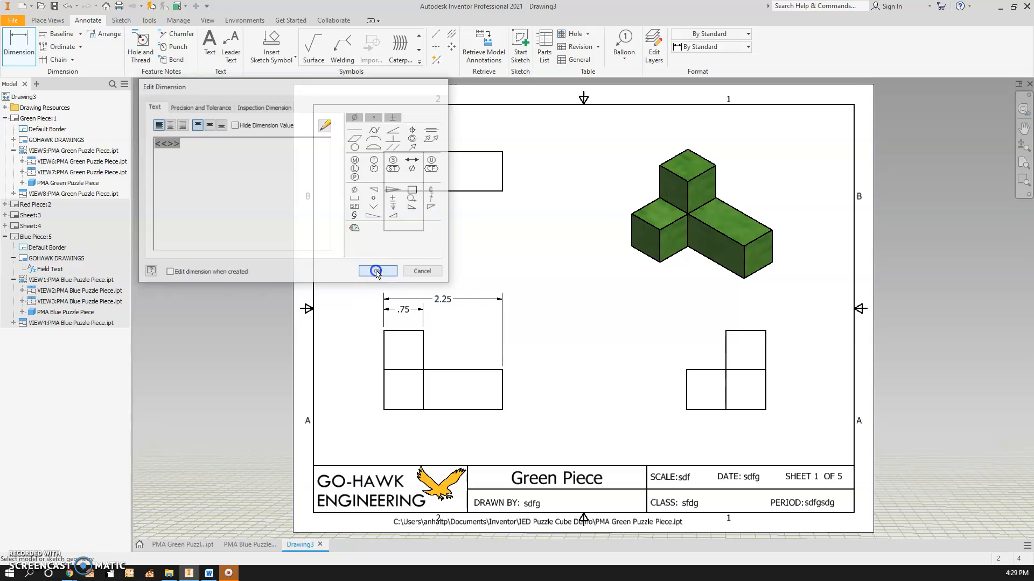
{"action": "left_click", "coordinate": [406, 312]}
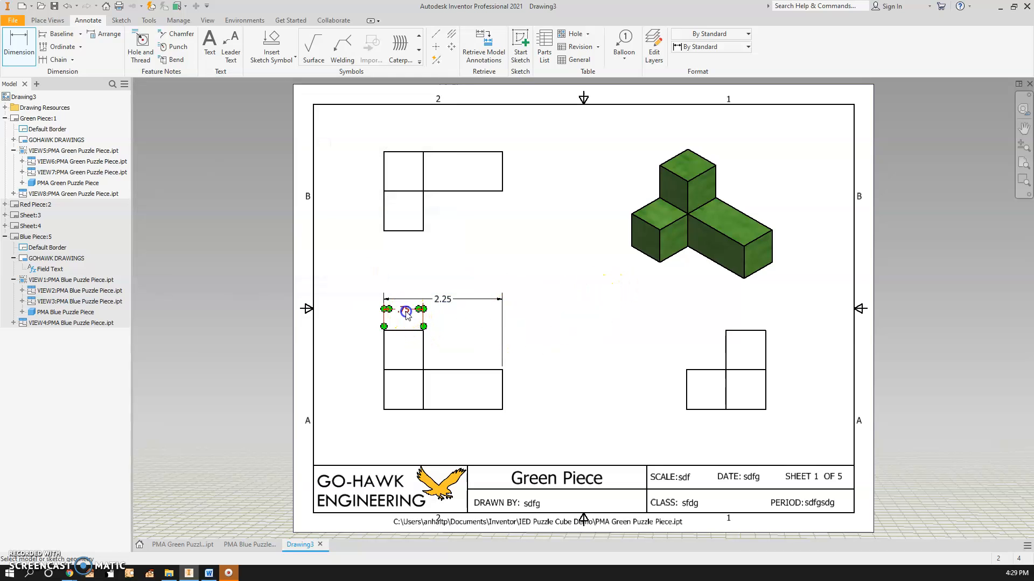
{"action": "double_click", "coordinate": [406, 321]}
{"action": "left_click", "coordinate": [420, 273]}
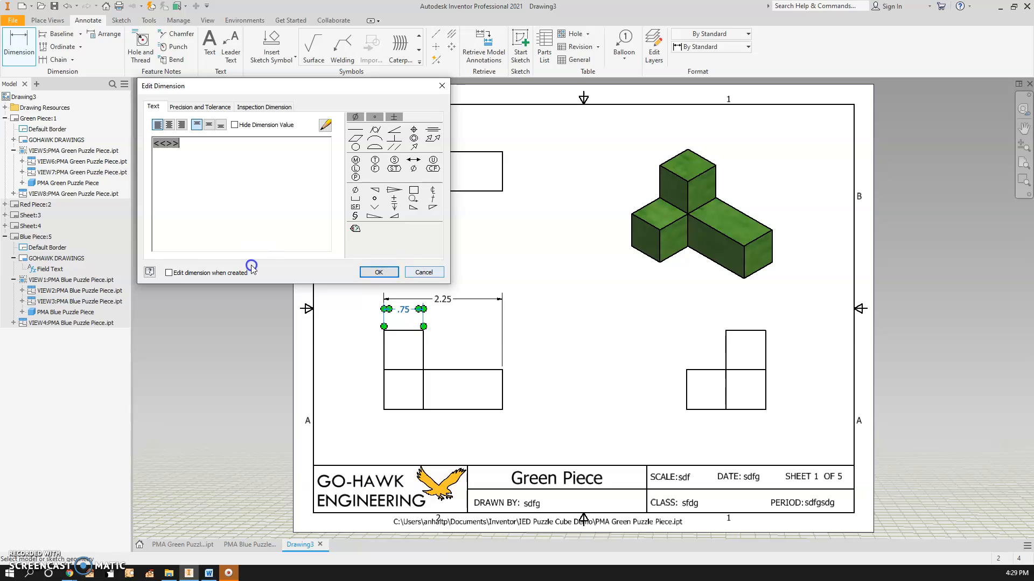
Finish the dimension command and reposition the 2.25 and .75 dimensions above the front view
{"action": "right_click", "coordinate": [379, 253]}
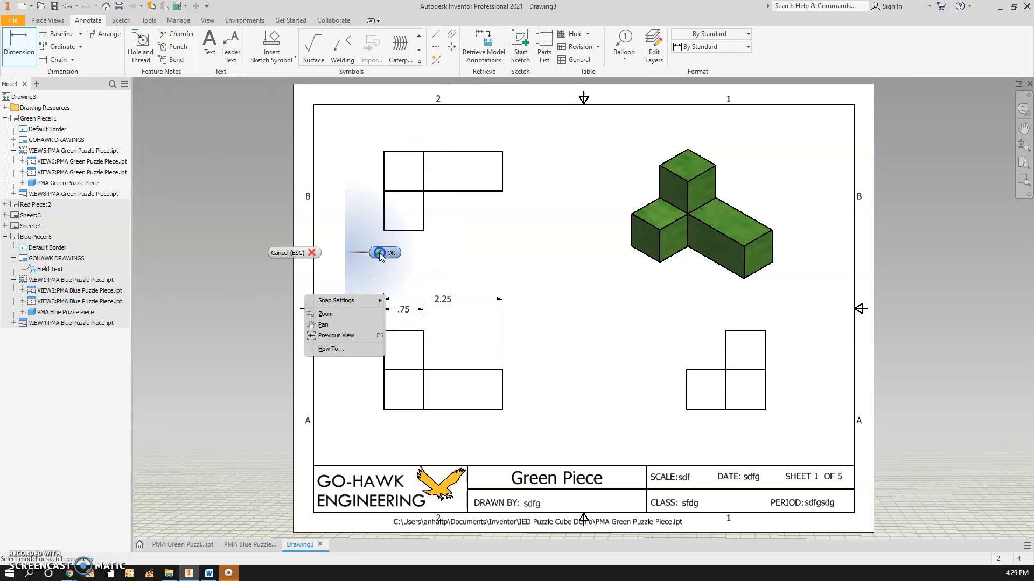
{"action": "left_click", "coordinate": [406, 311]}
{"action": "left_click_drag", "start_coordinate": [408, 311], "coordinate": [404, 319]}
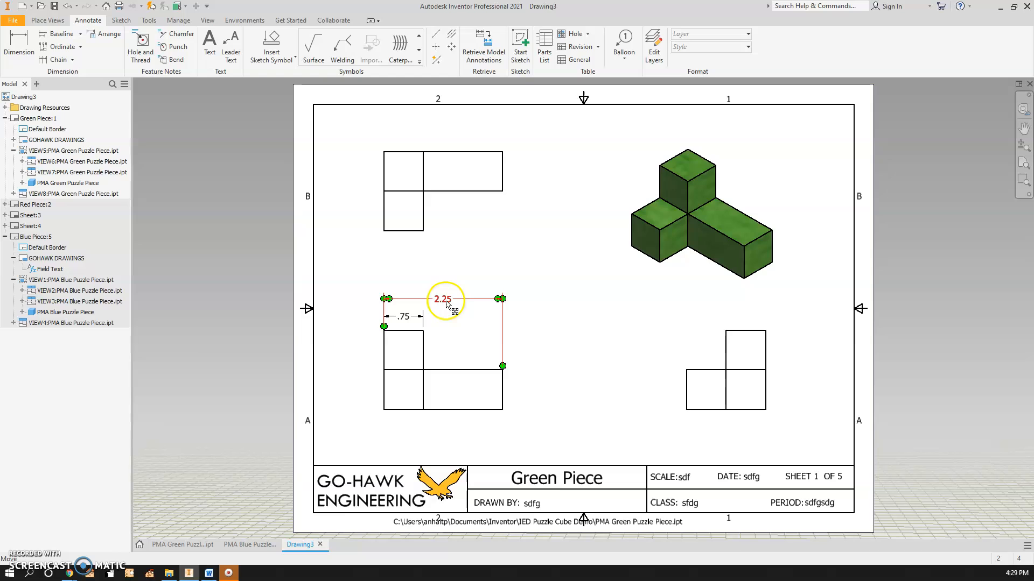
{"action": "left_click", "coordinate": [20, 48]}
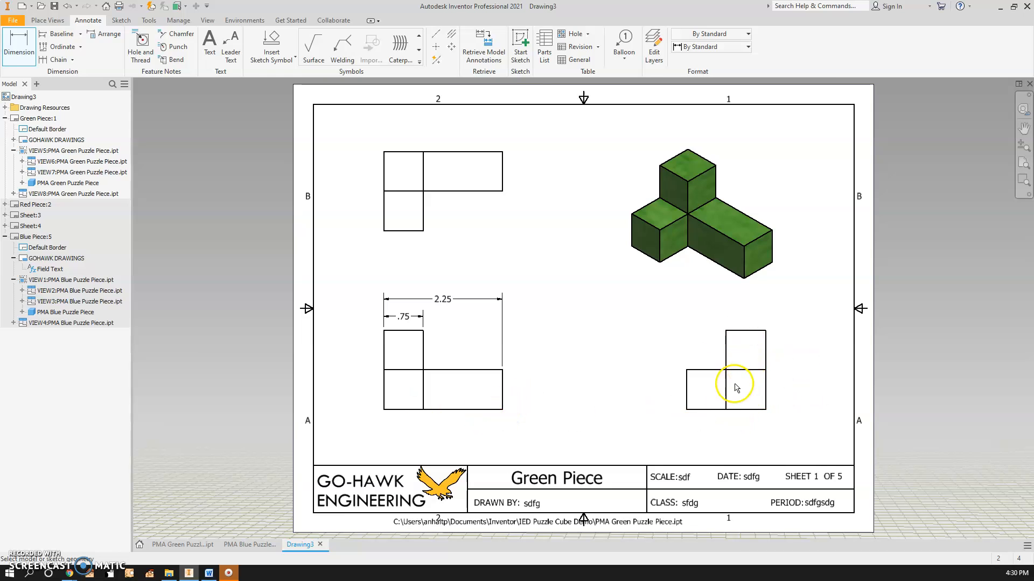
{"action": "left_click", "coordinate": [735, 330]}
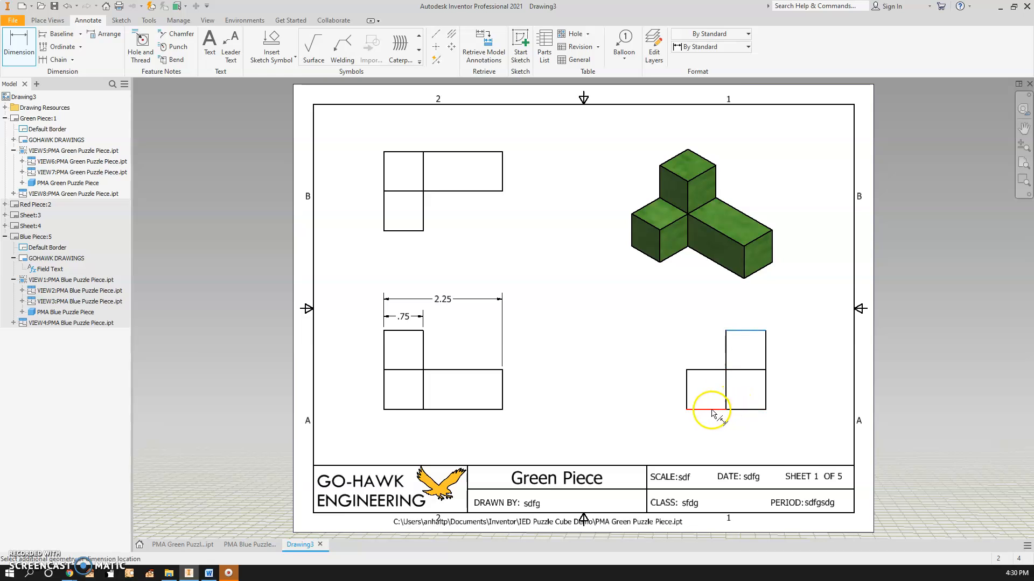
{"action": "left_click", "coordinate": [739, 409]}
{"action": "left_click", "coordinate": [668, 377]}
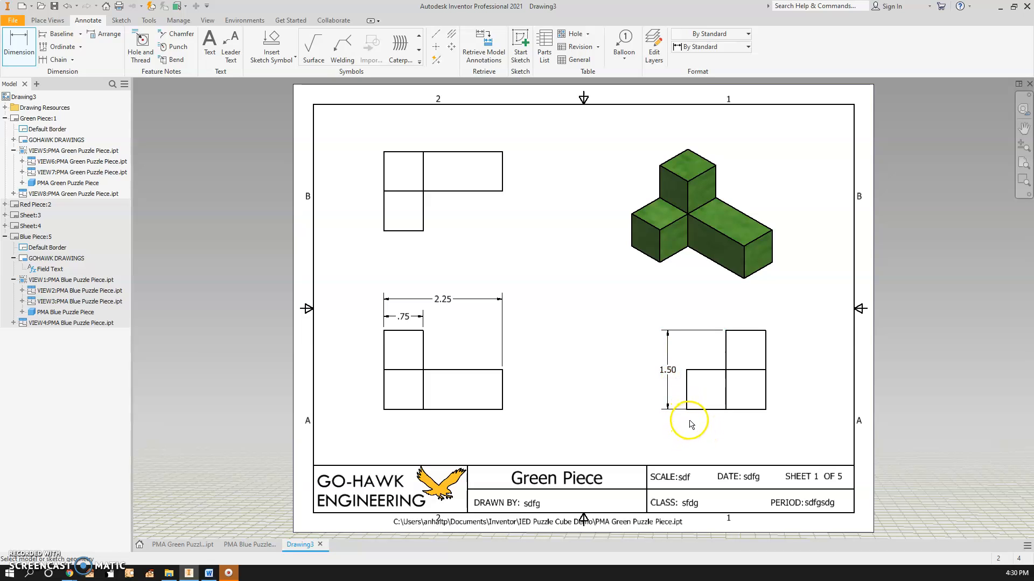
{"action": "key", "text": "ctrl+z"}
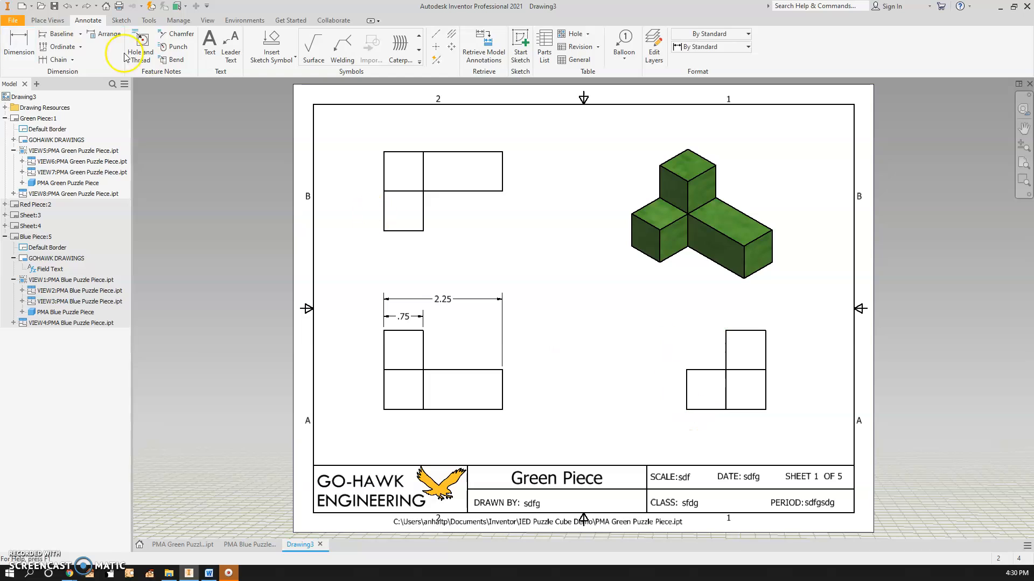
Dimension the side view's overall height and the height of its lower left block
{"action": "left_click", "coordinate": [19, 43]}
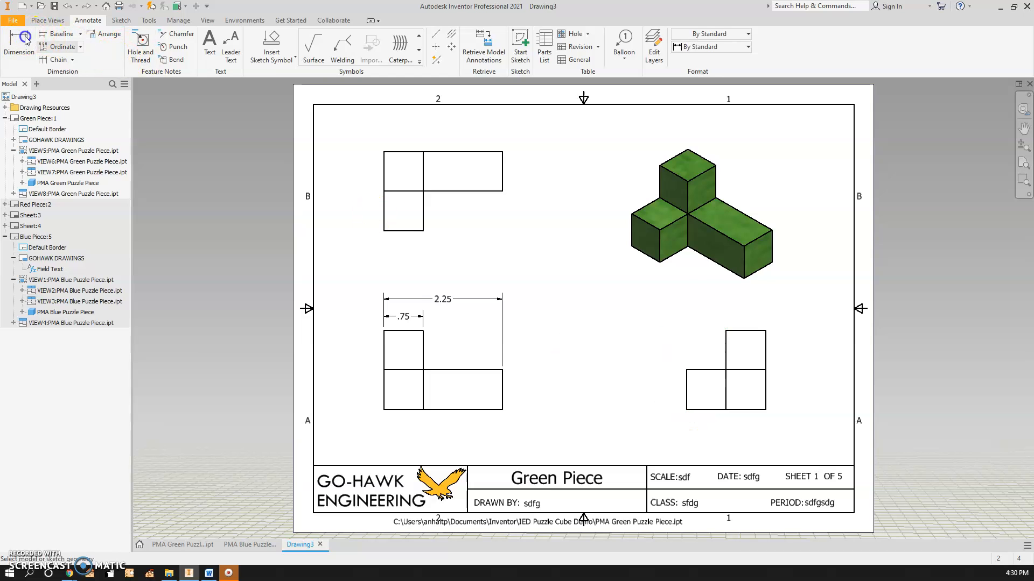
{"action": "left_click", "coordinate": [736, 333]}
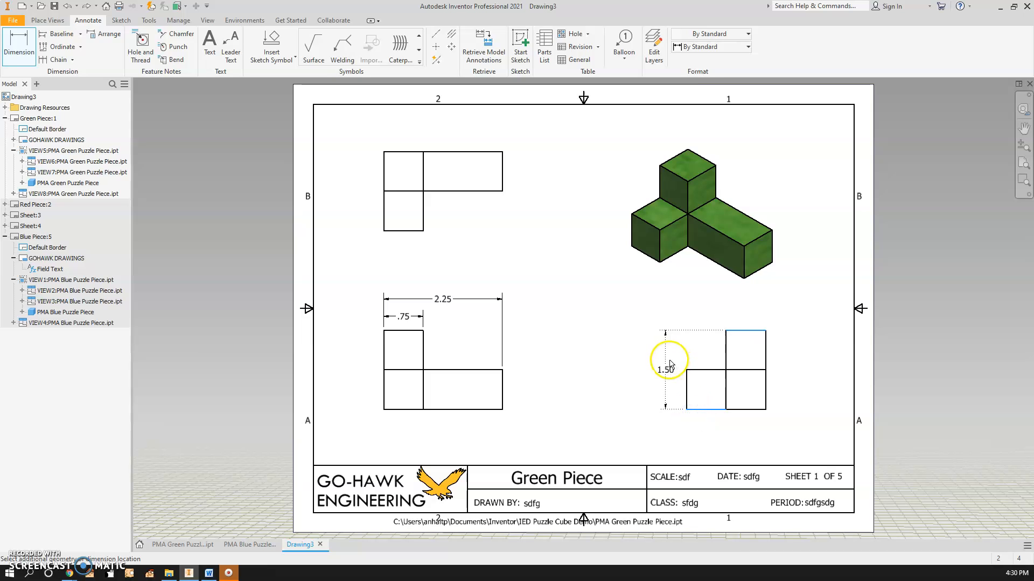
{"action": "left_click", "coordinate": [652, 364]}
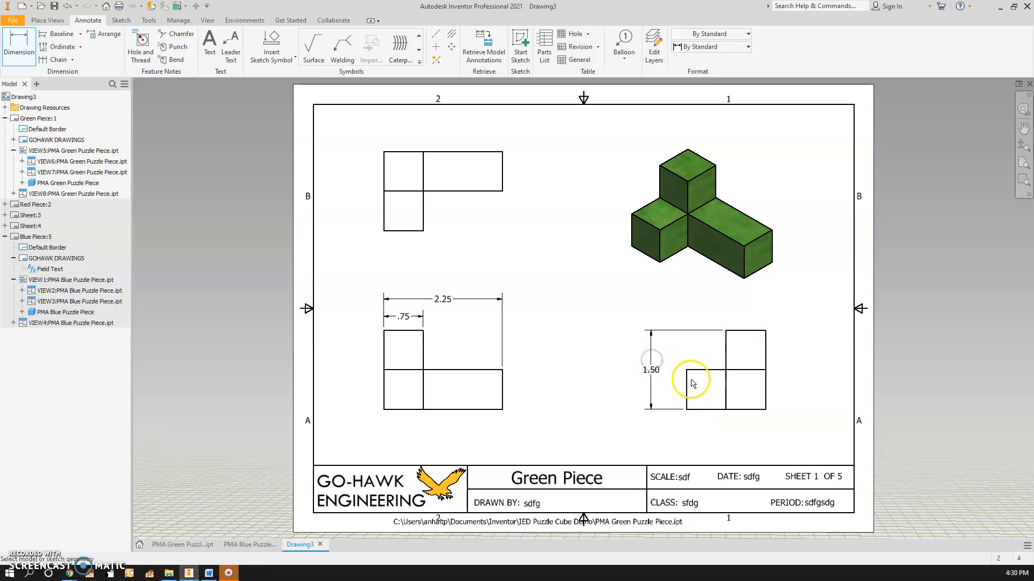
{"action": "left_click", "coordinate": [687, 401]}
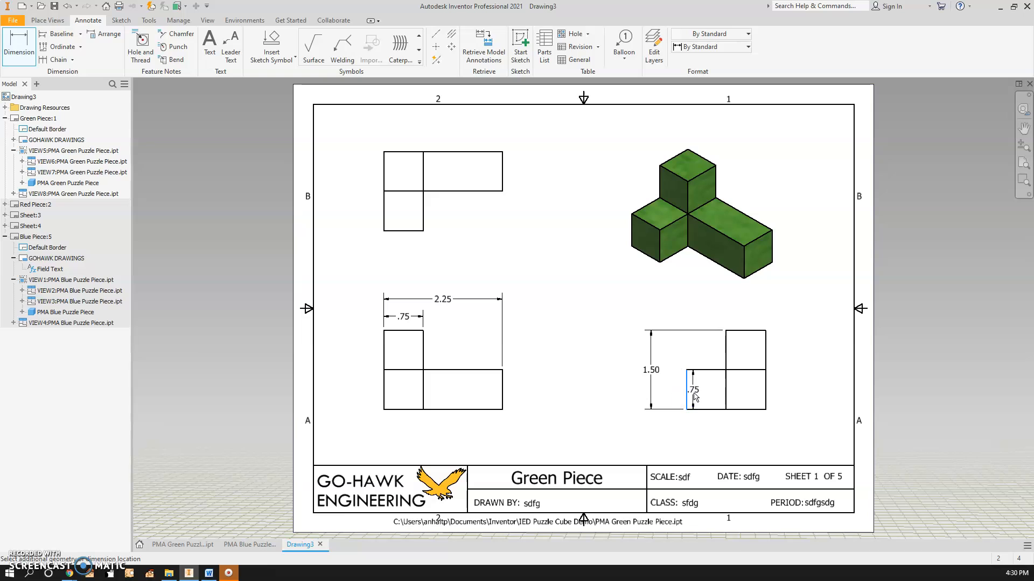
{"action": "left_click", "coordinate": [674, 390]}
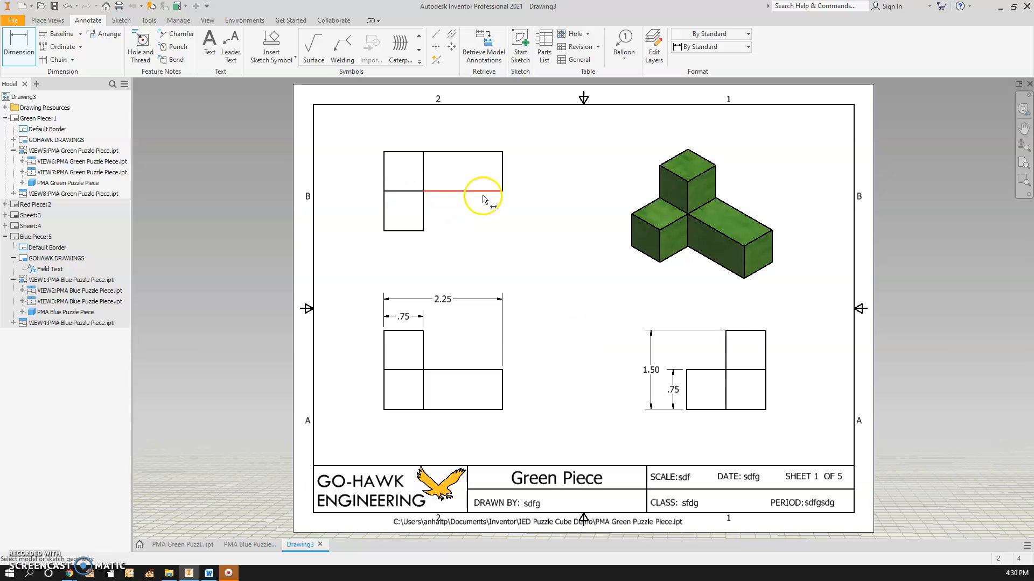
Dimension the top view's overall depth and its upper row's depth, then finish the Dimension command
{"action": "left_click", "coordinate": [420, 232]}
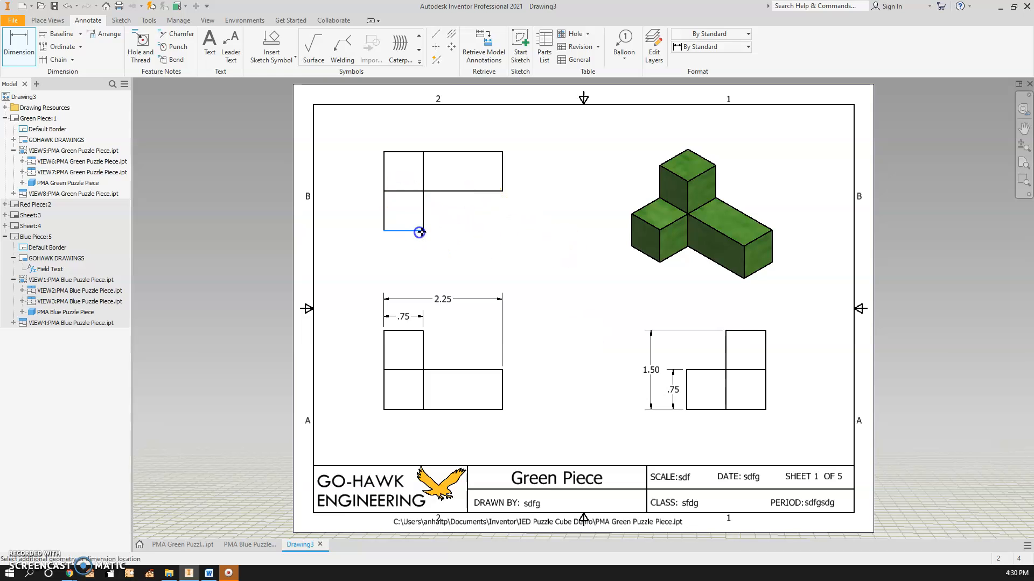
{"action": "left_click", "coordinate": [498, 152]}
{"action": "left_click", "coordinate": [540, 160]}
{"action": "left_click", "coordinate": [504, 182]}
{"action": "left_click", "coordinate": [512, 180]}
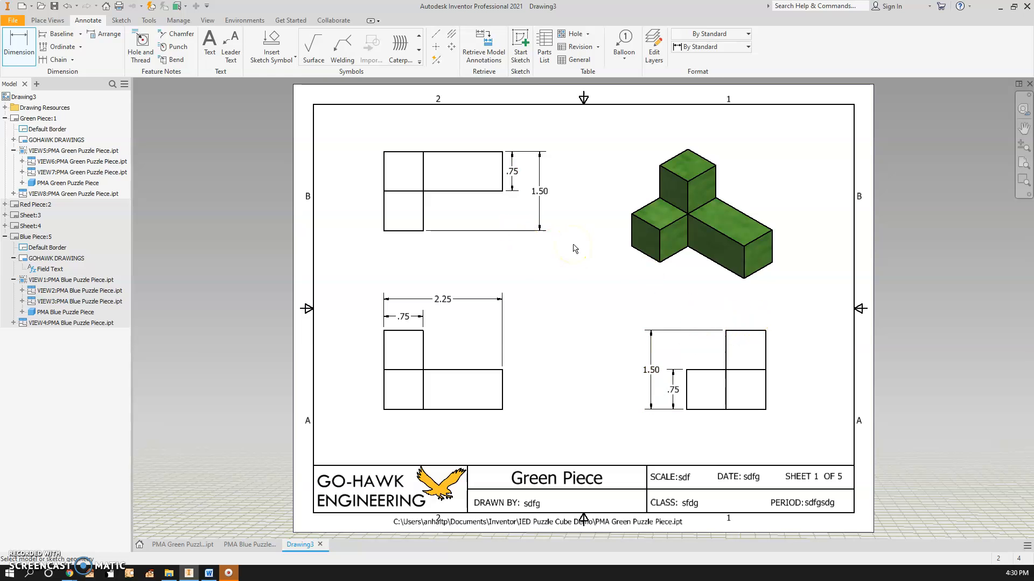
{"action": "right_click", "coordinate": [533, 294]}
{"action": "left_click", "coordinate": [525, 343]}
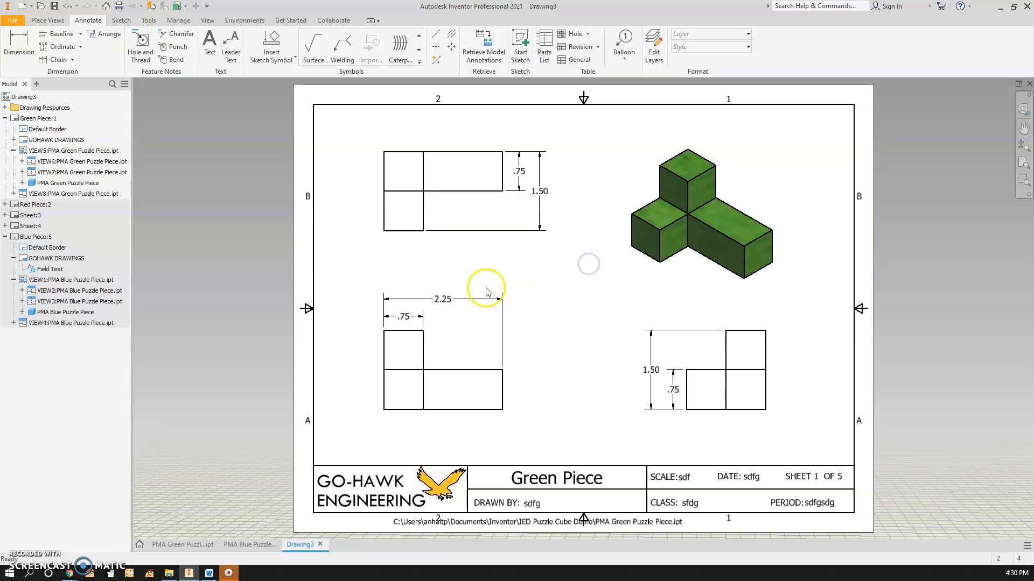
{"action": "left_click", "coordinate": [383, 353]}
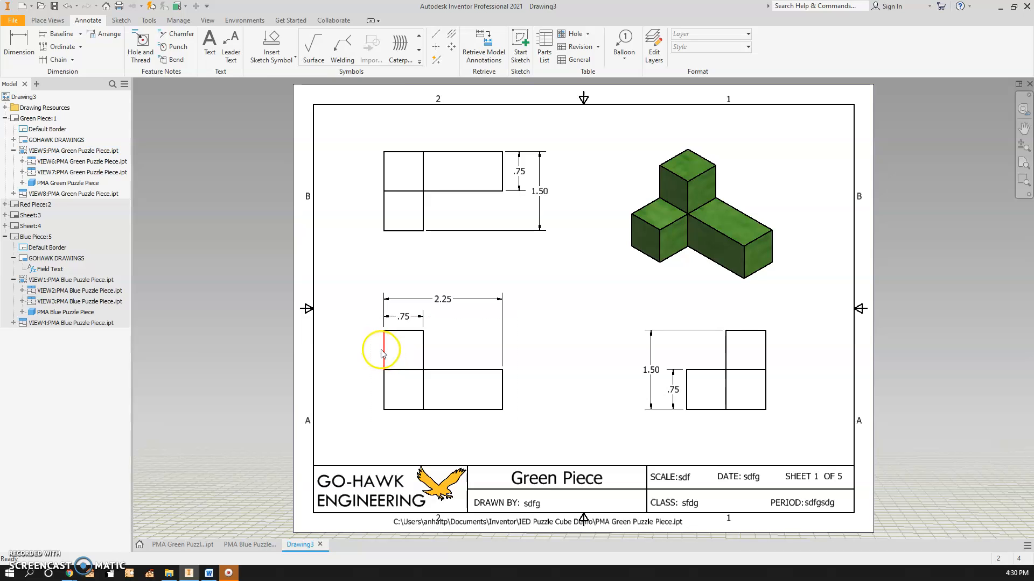